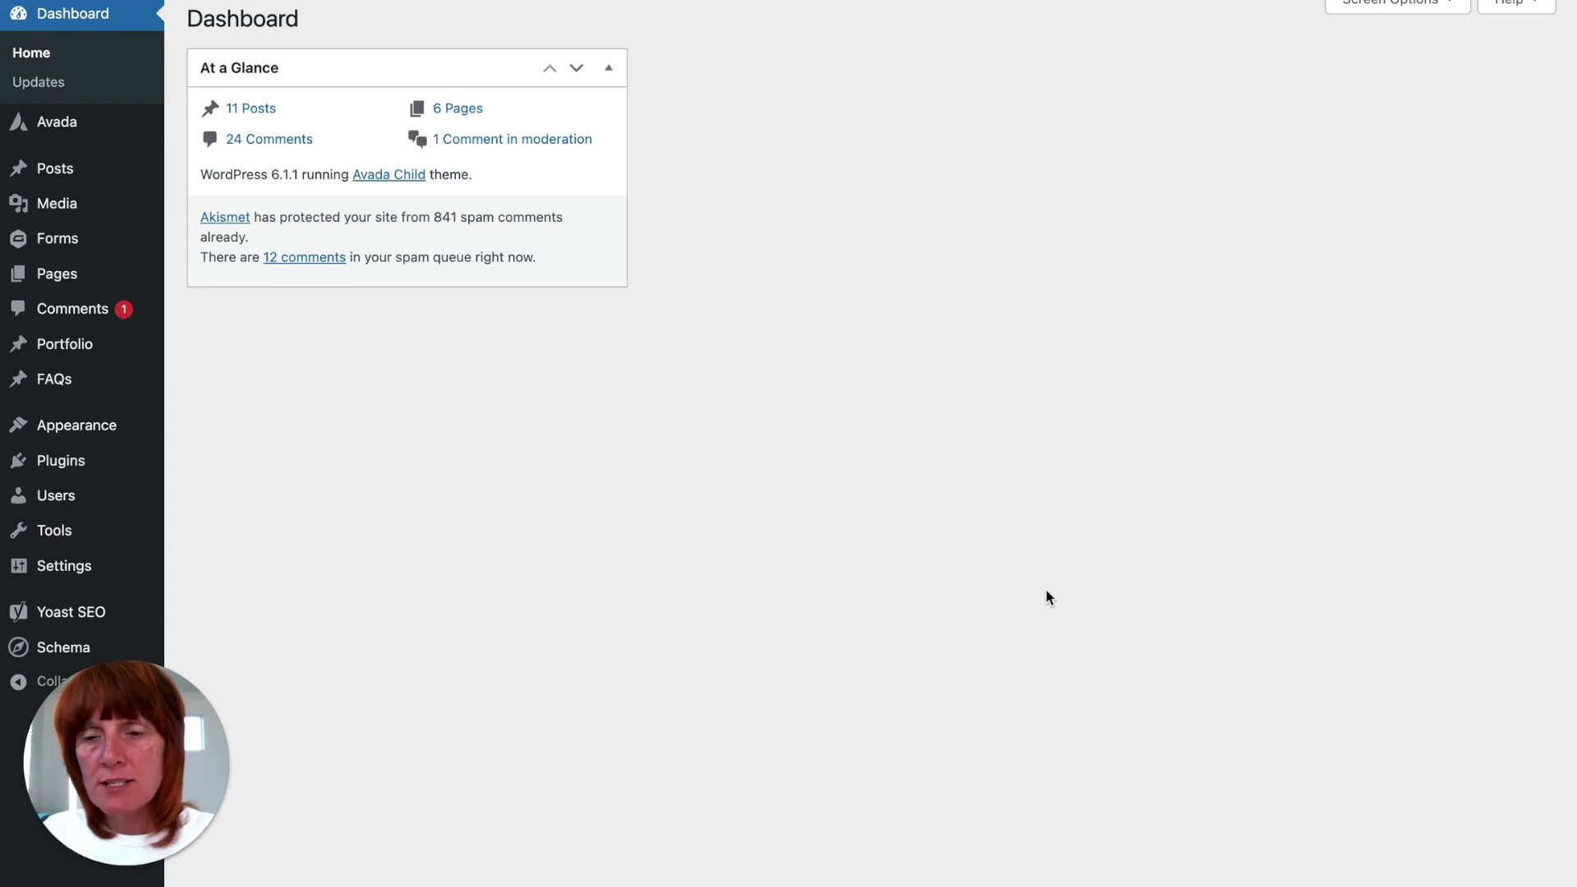
{"action": "mouse_move", "coordinate": [166, 870]}
{"action": "left_click_drag", "start_coordinate": [166, 870], "coordinate": [449, 829]}
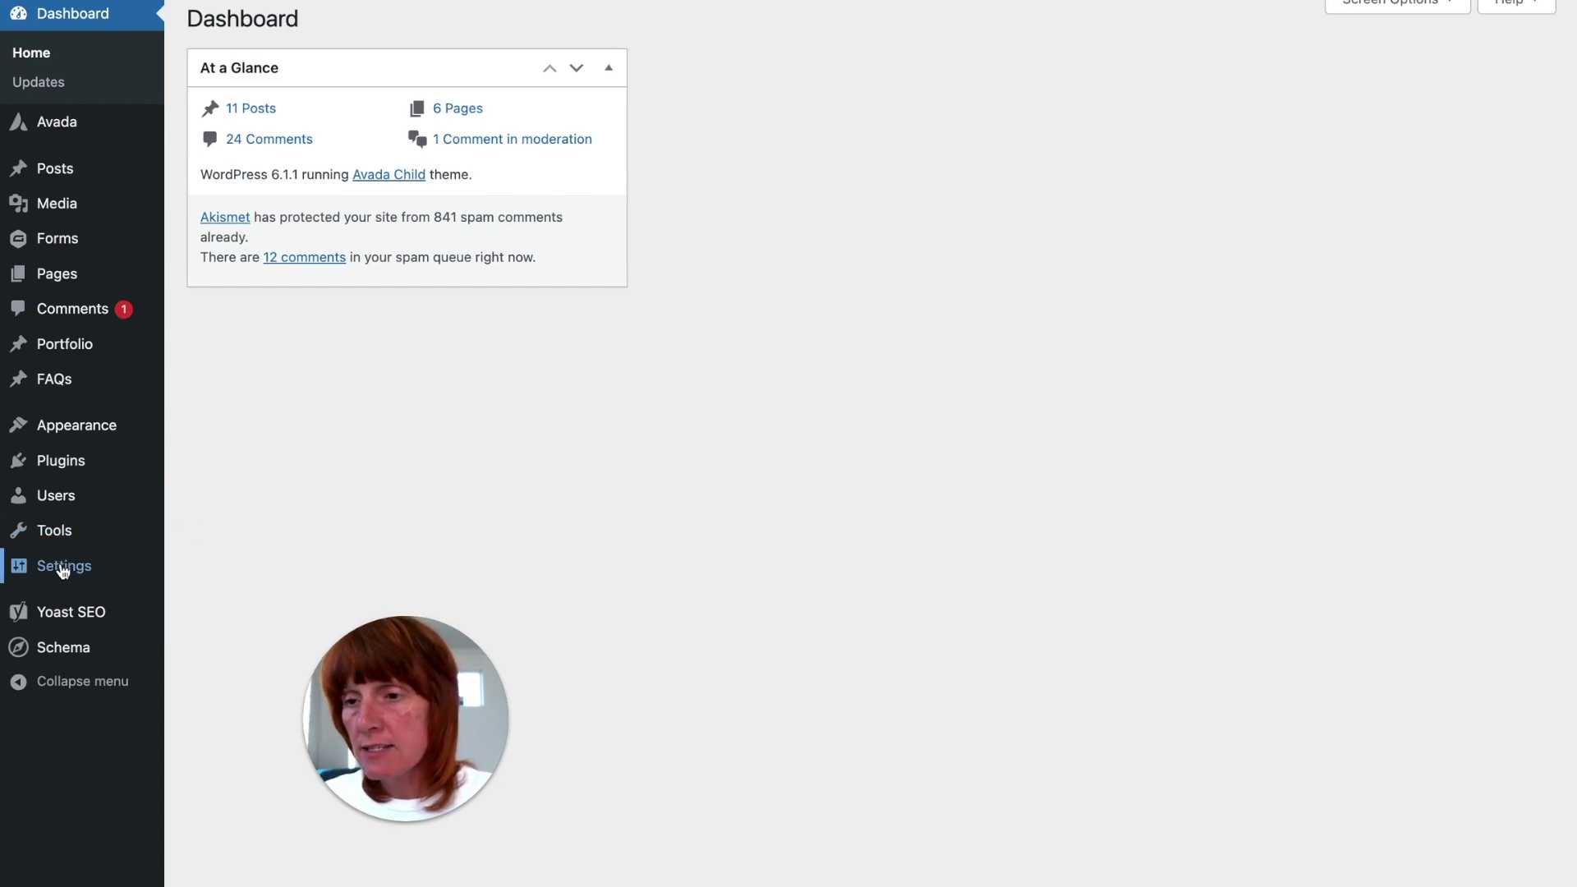
Open the site's Discussion settings to examine the default comment options for new posts
{"action": "mouse_move", "coordinate": [61, 567]}
{"action": "left_click", "coordinate": [217, 655]}
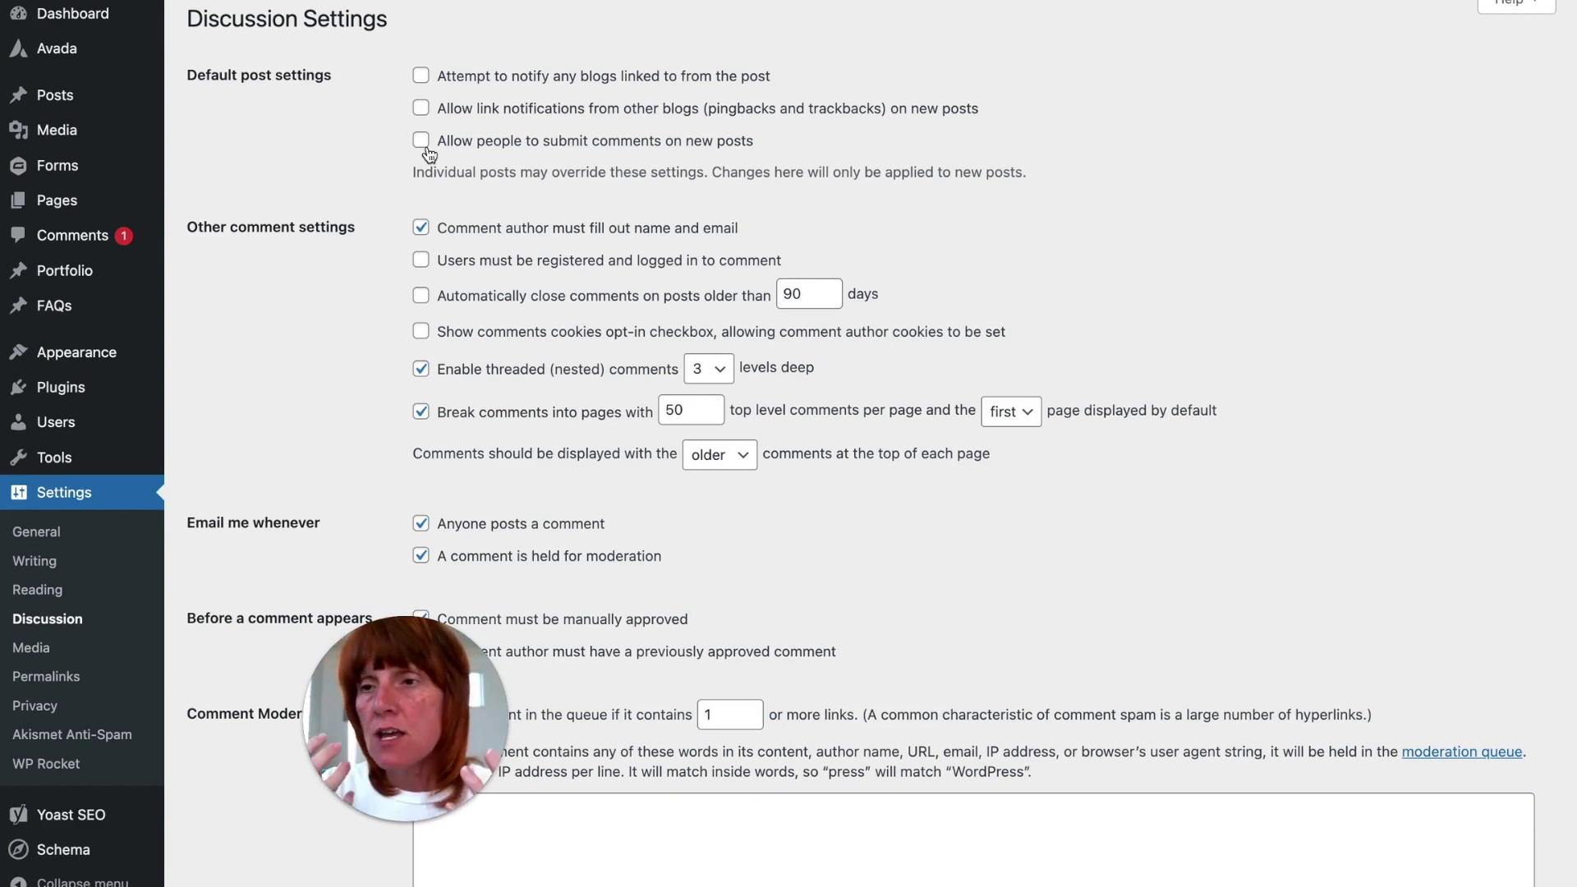
Open the list of all posts
{"action": "mouse_move", "coordinate": [53, 106]}
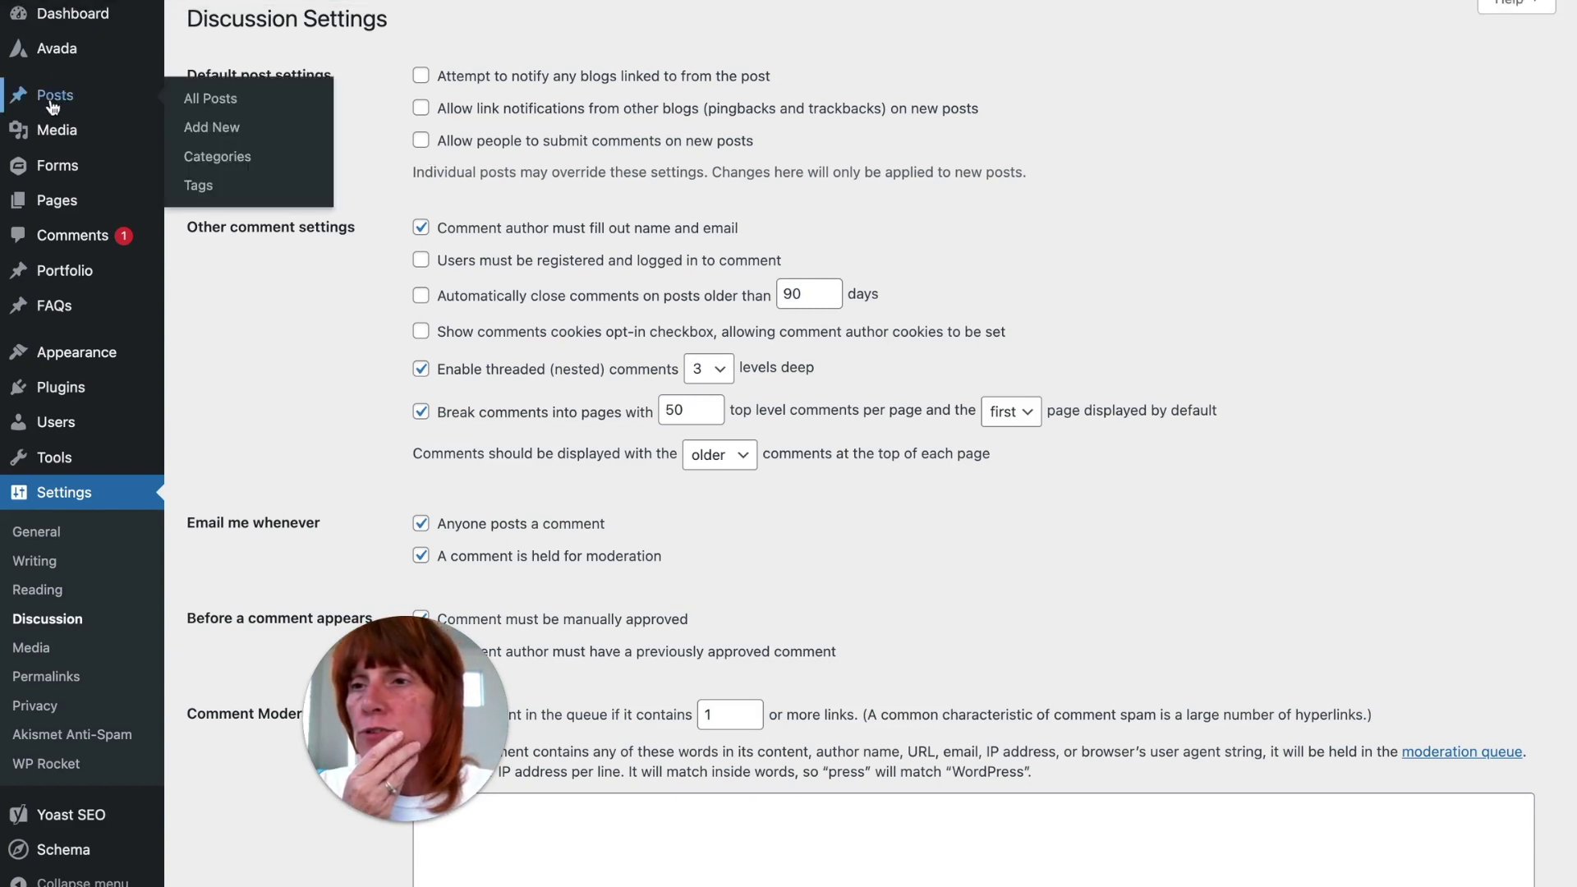
{"action": "left_click", "coordinate": [212, 100]}
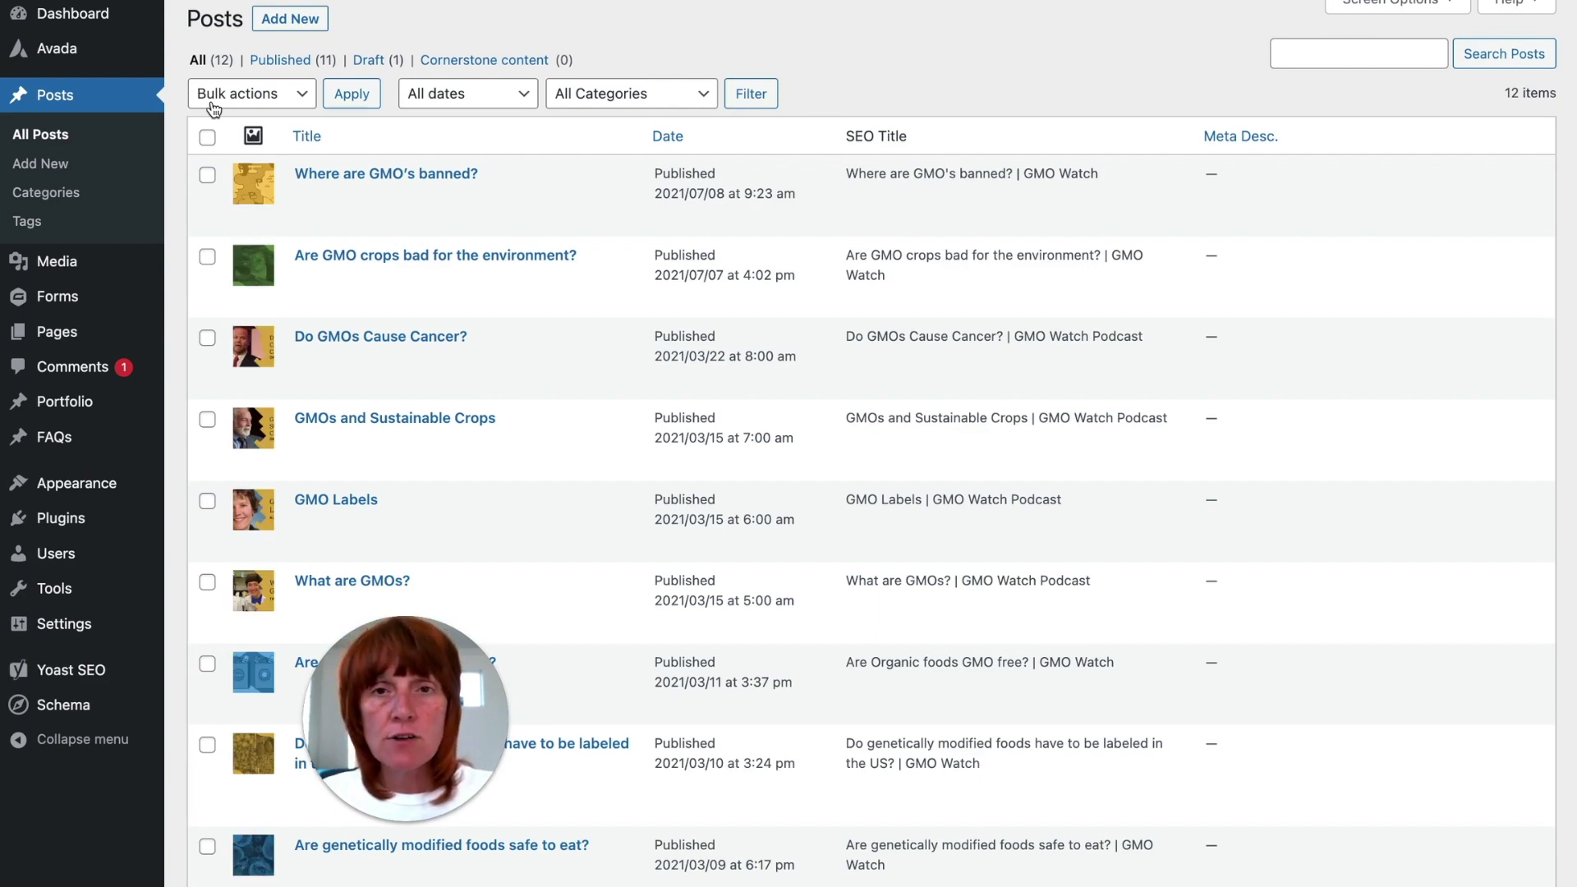
Try switching Allow Comments off and back on in the quick edit of "Where are GMO's banned?", and cancel the edit
{"action": "mouse_move", "coordinate": [558, 407]}
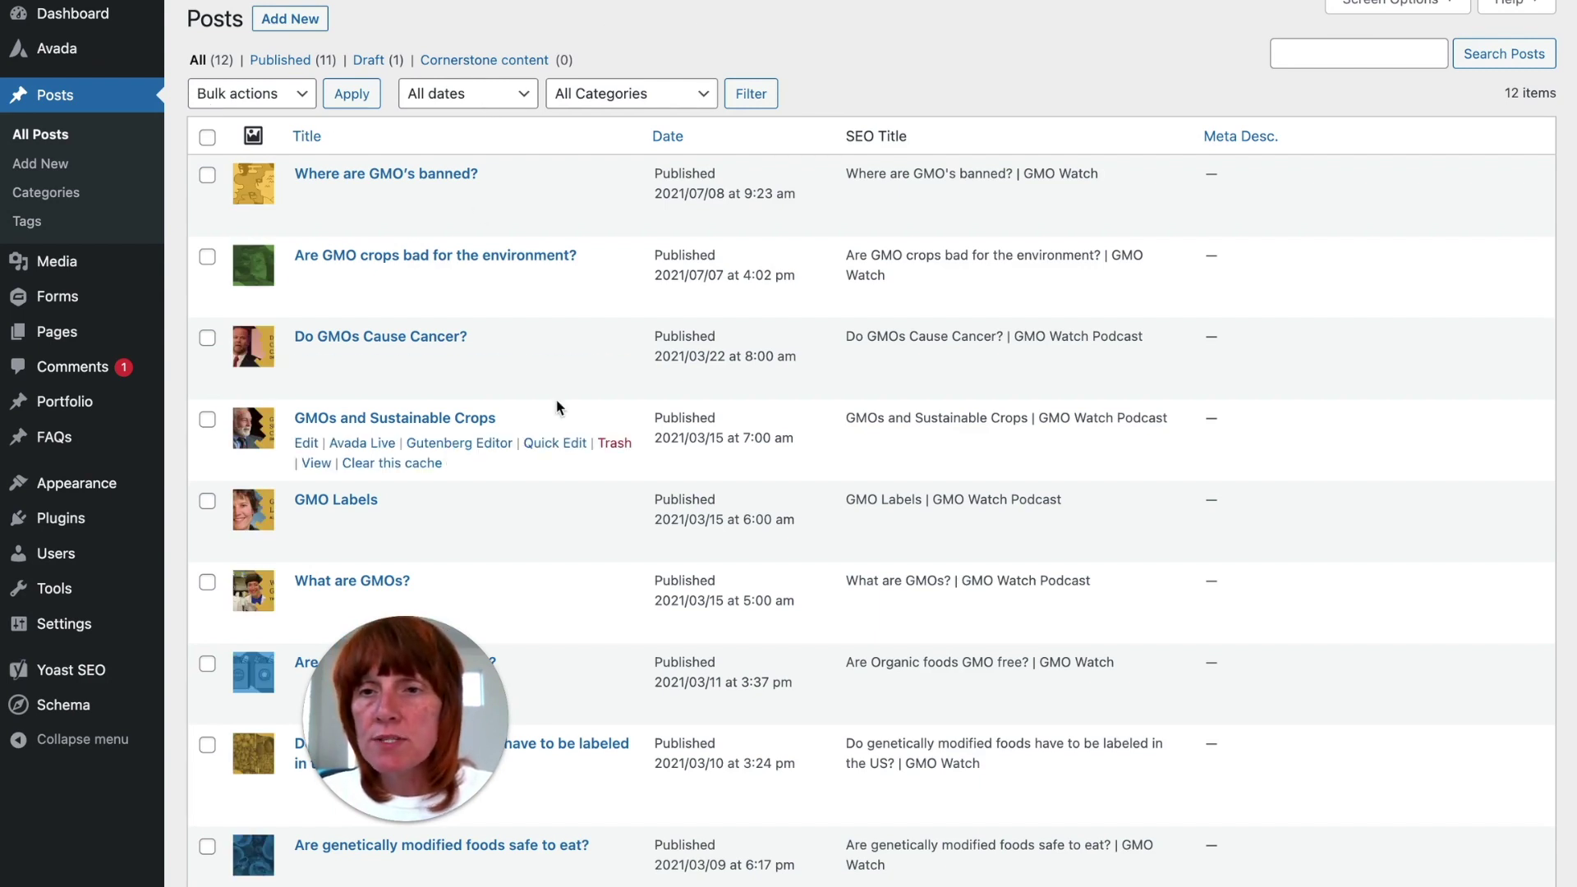
{"action": "mouse_move", "coordinate": [465, 223]}
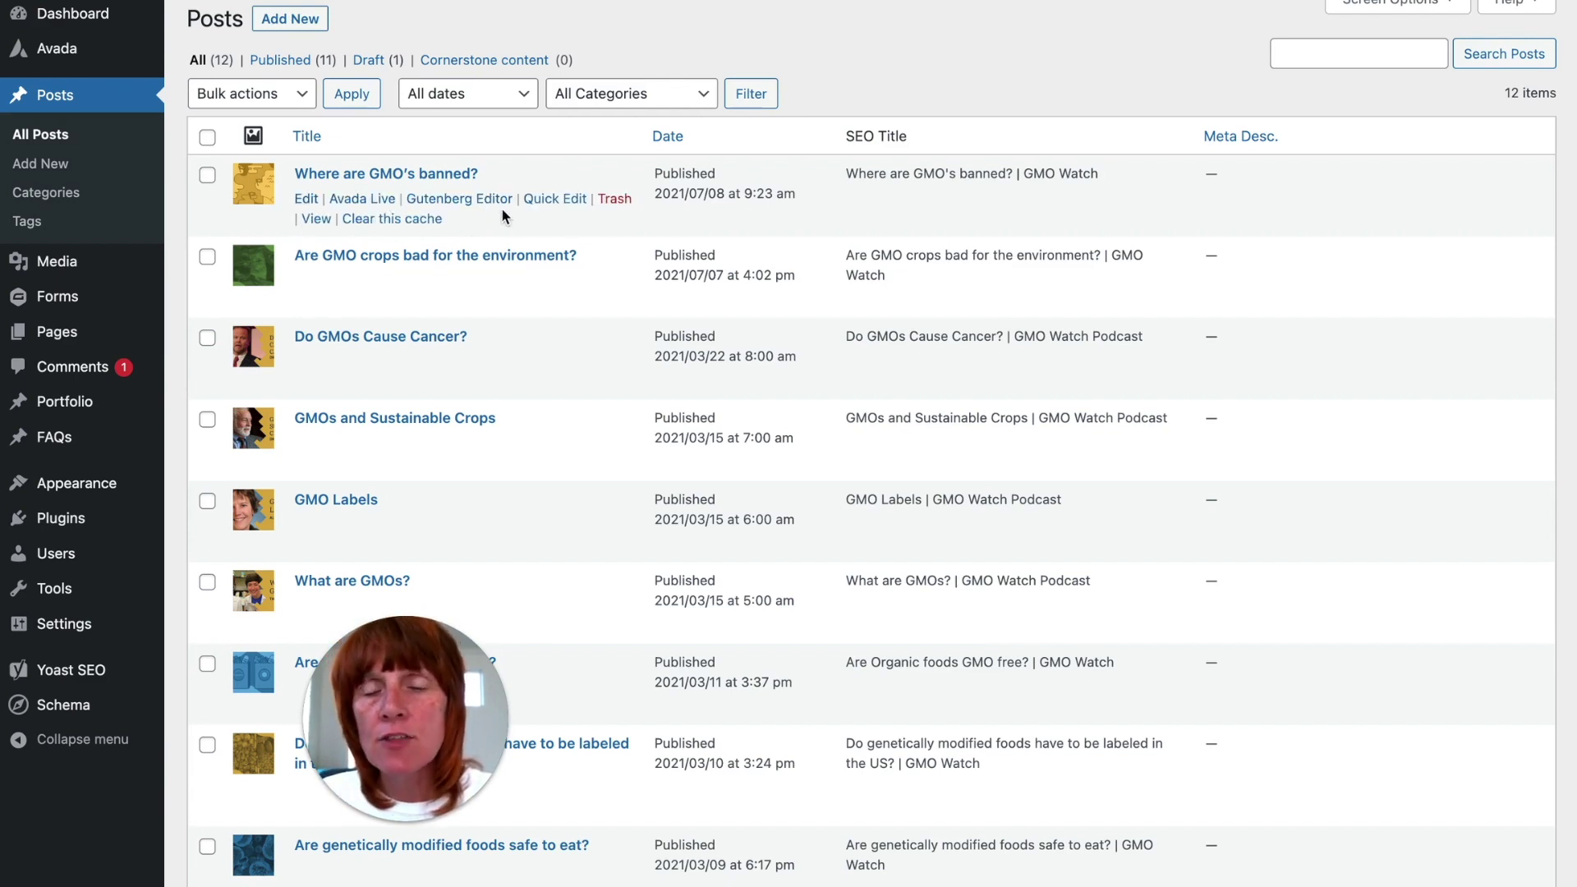
{"action": "left_click", "coordinate": [555, 199]}
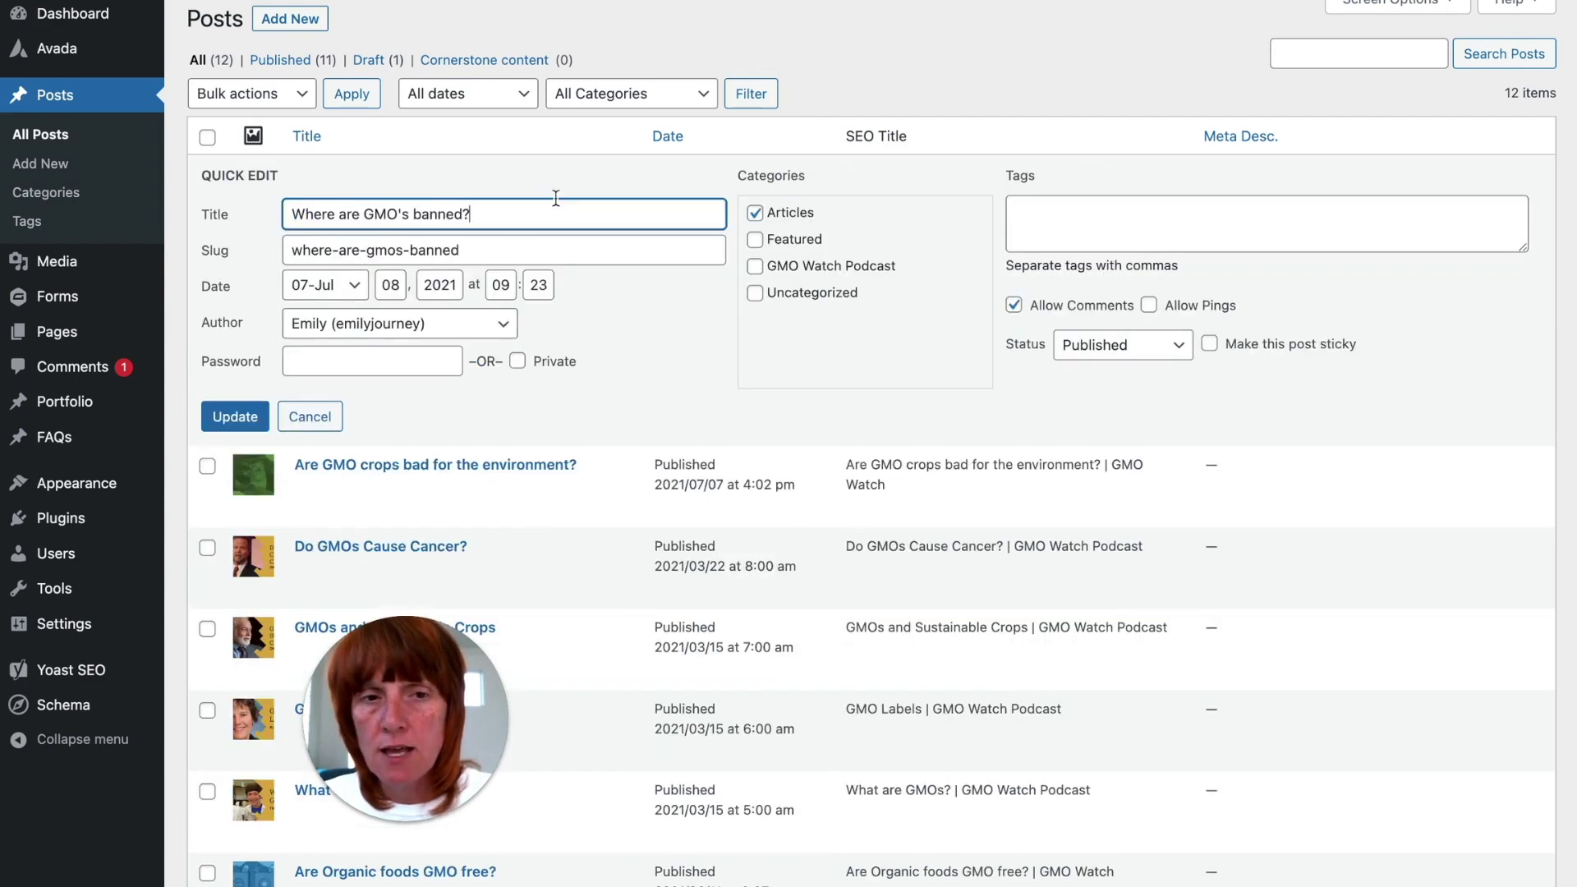
{"action": "left_click", "coordinate": [1016, 307]}
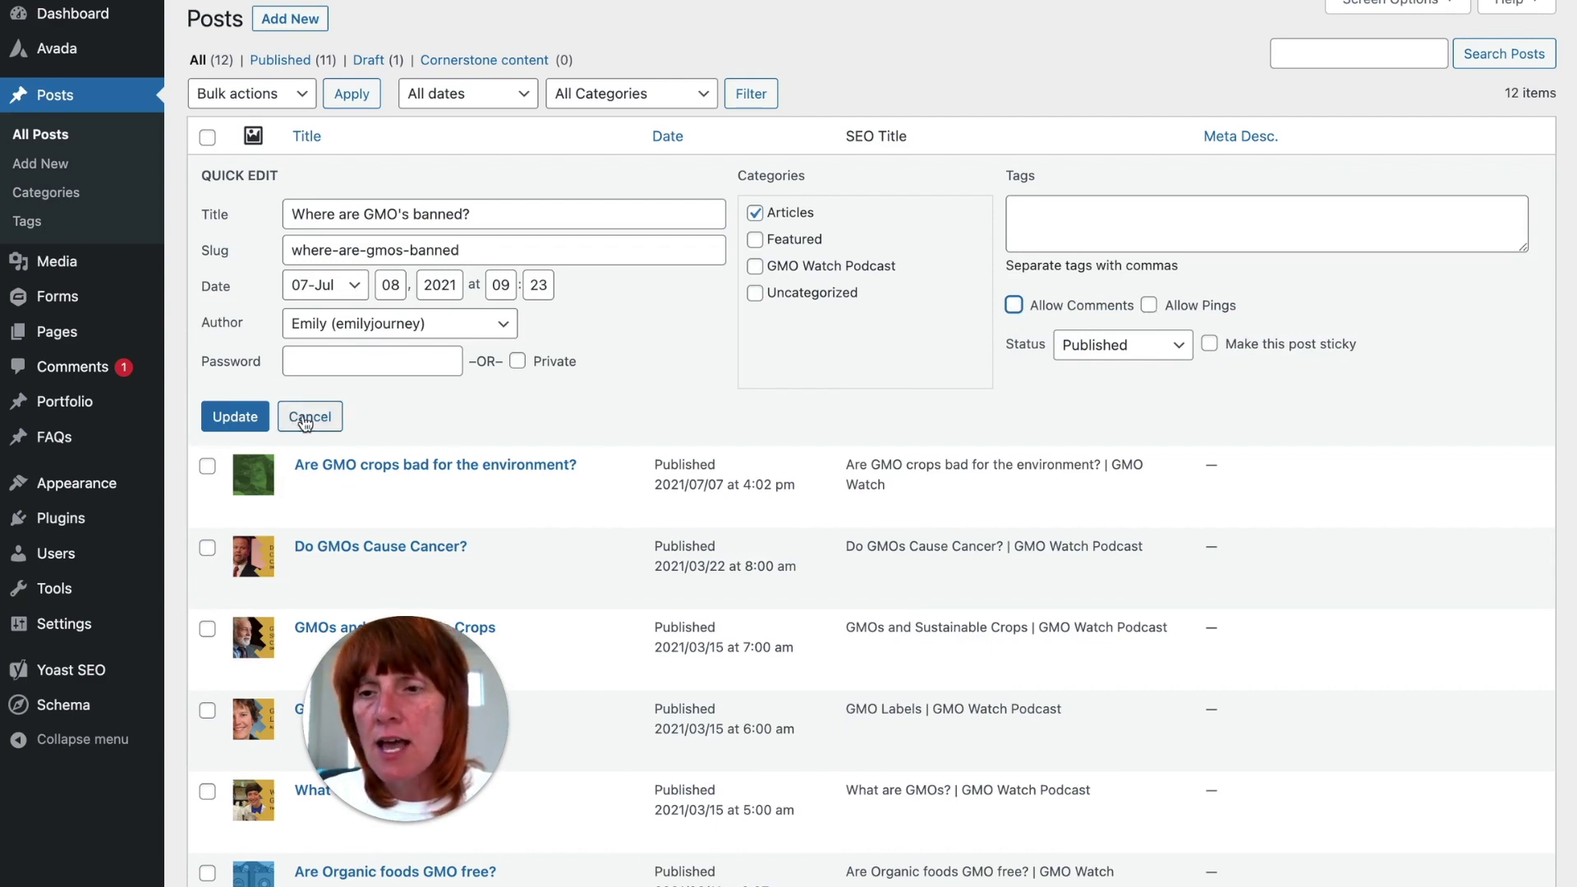
{"action": "left_click", "coordinate": [1013, 306]}
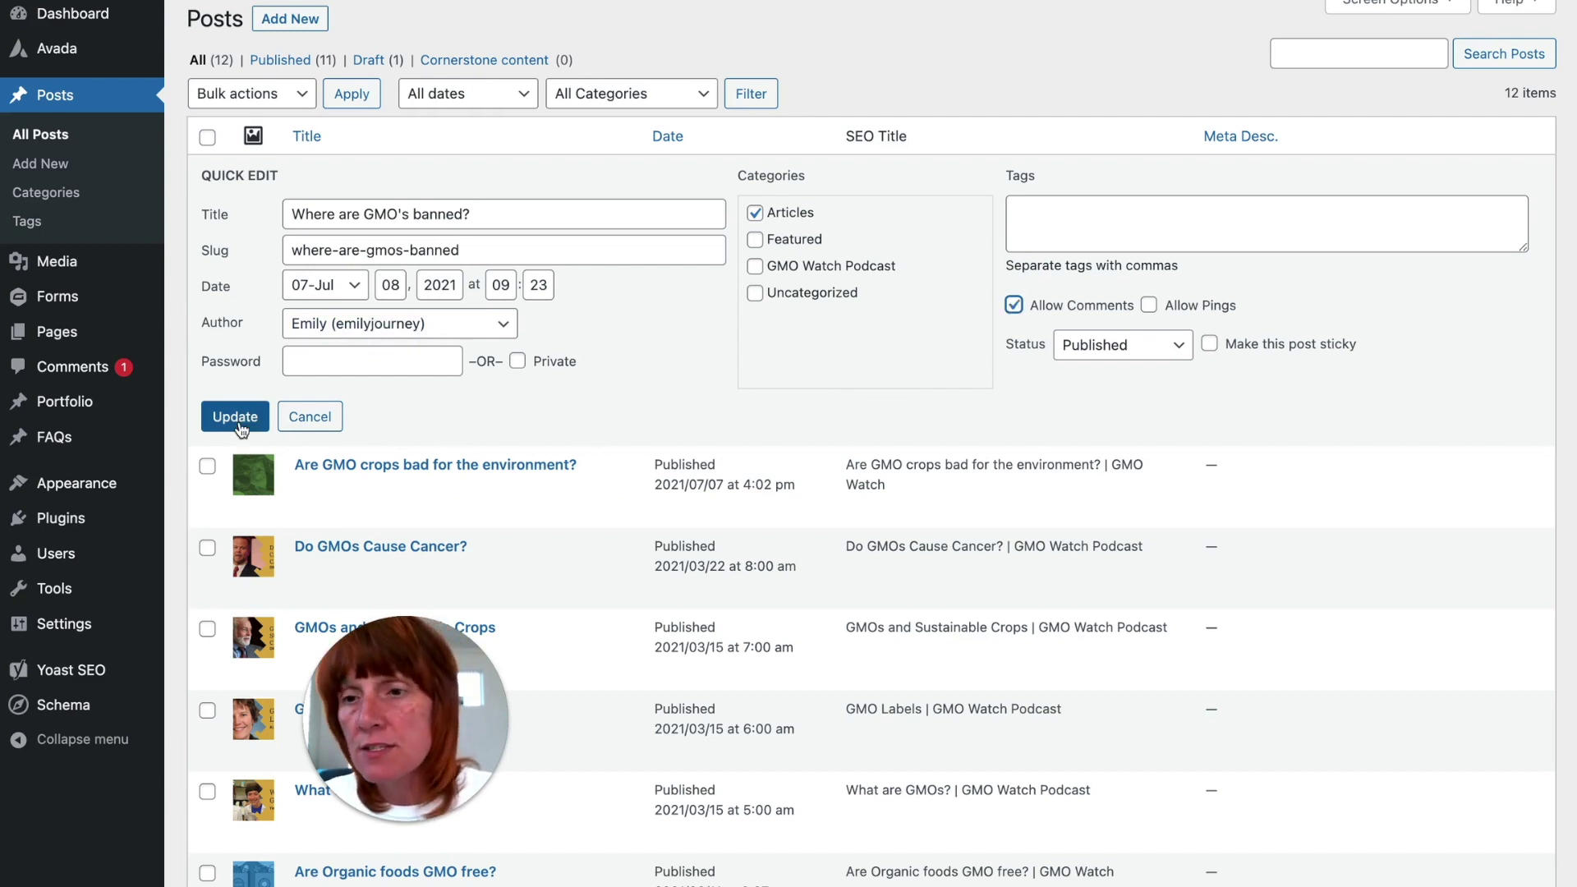
{"action": "left_click", "coordinate": [288, 417]}
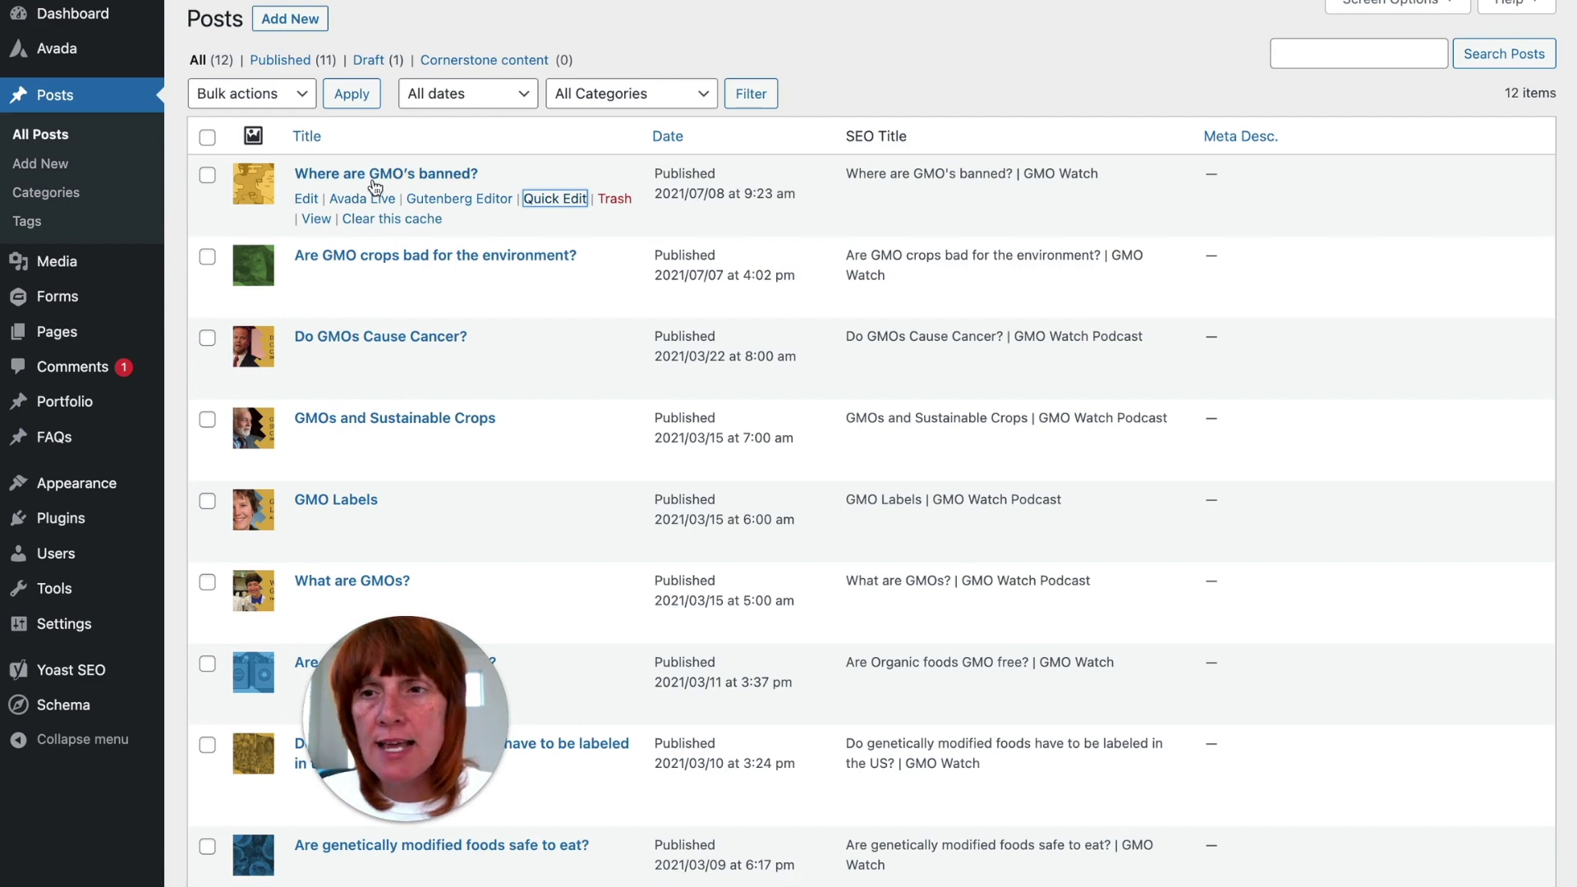
Select every post in the list and start a bulk edit of them
{"action": "left_click", "coordinate": [209, 140]}
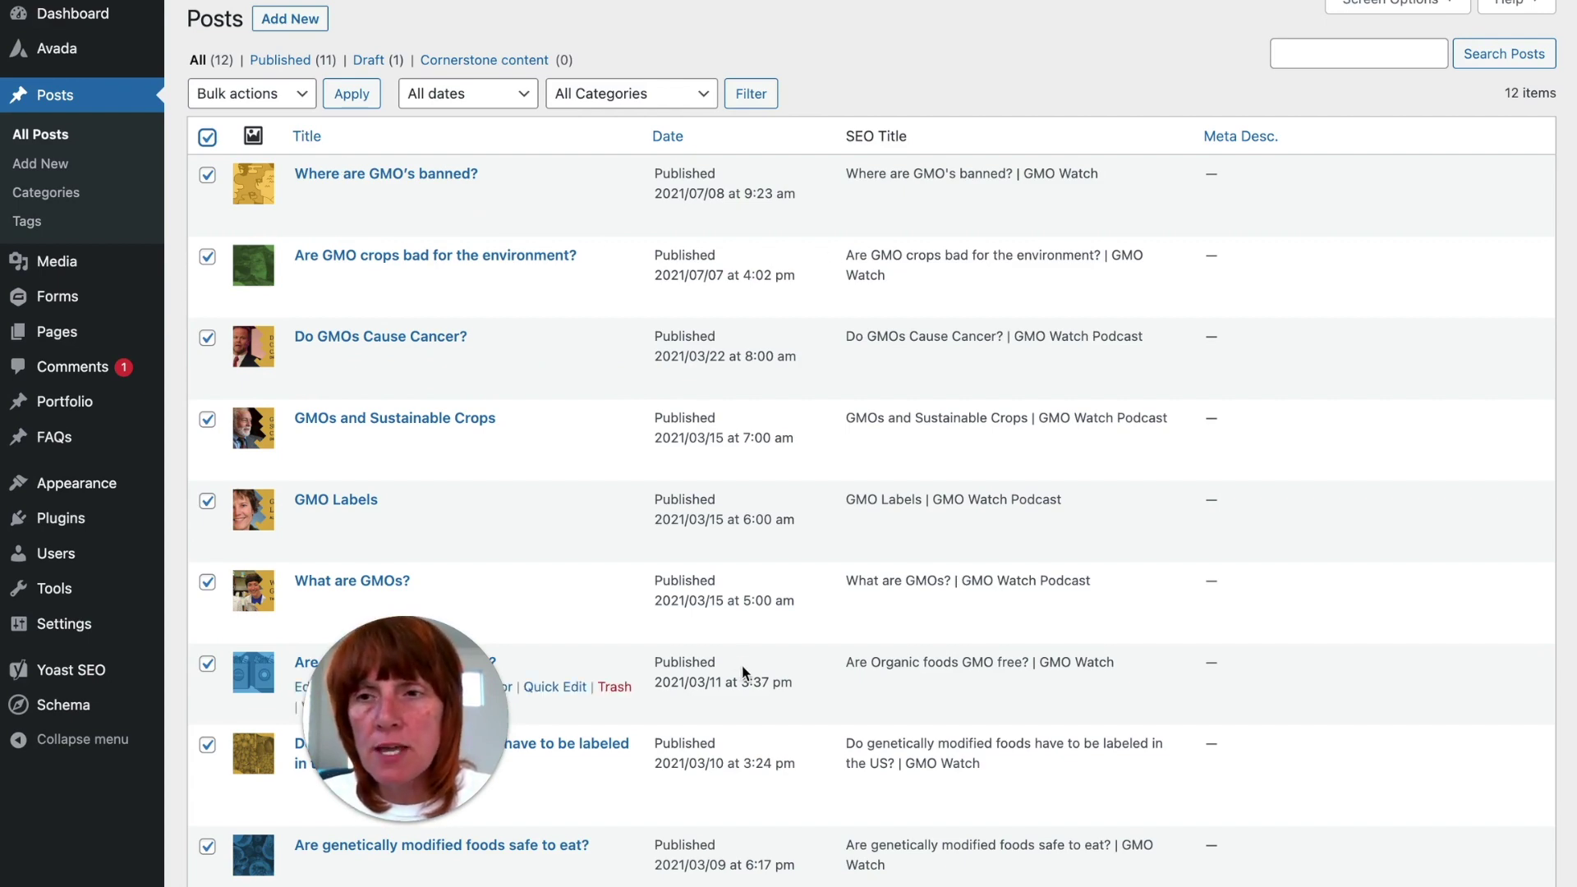
{"action": "scroll", "coordinate": [743, 672], "scroll_direction": "down", "scroll_amount": 5}
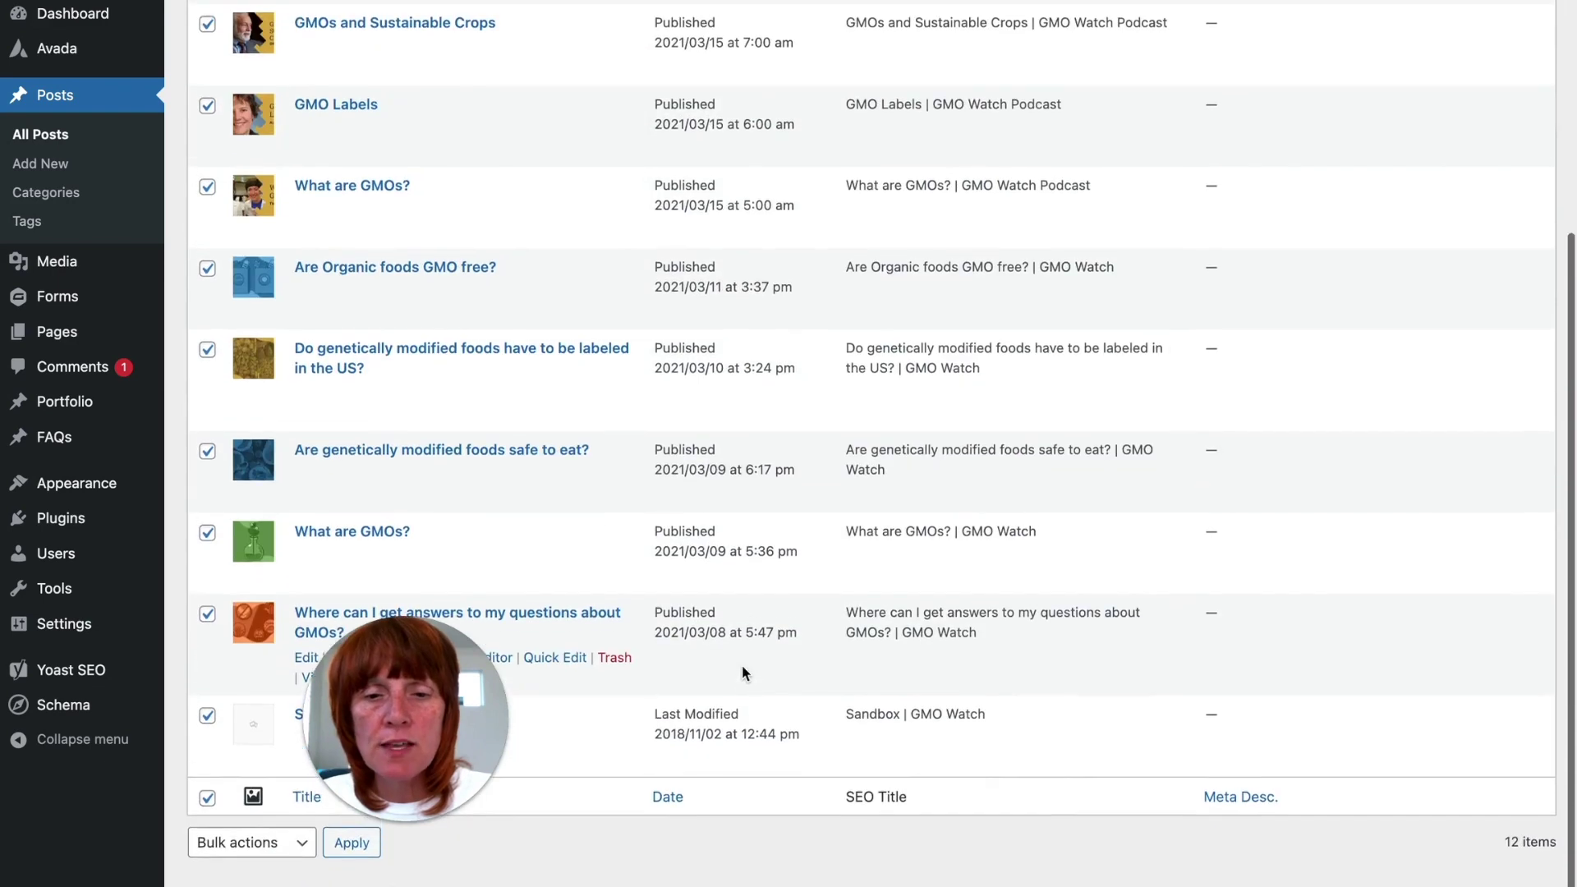
{"action": "scroll", "coordinate": [1408, 704], "scroll_direction": "up", "scroll_amount": 5}
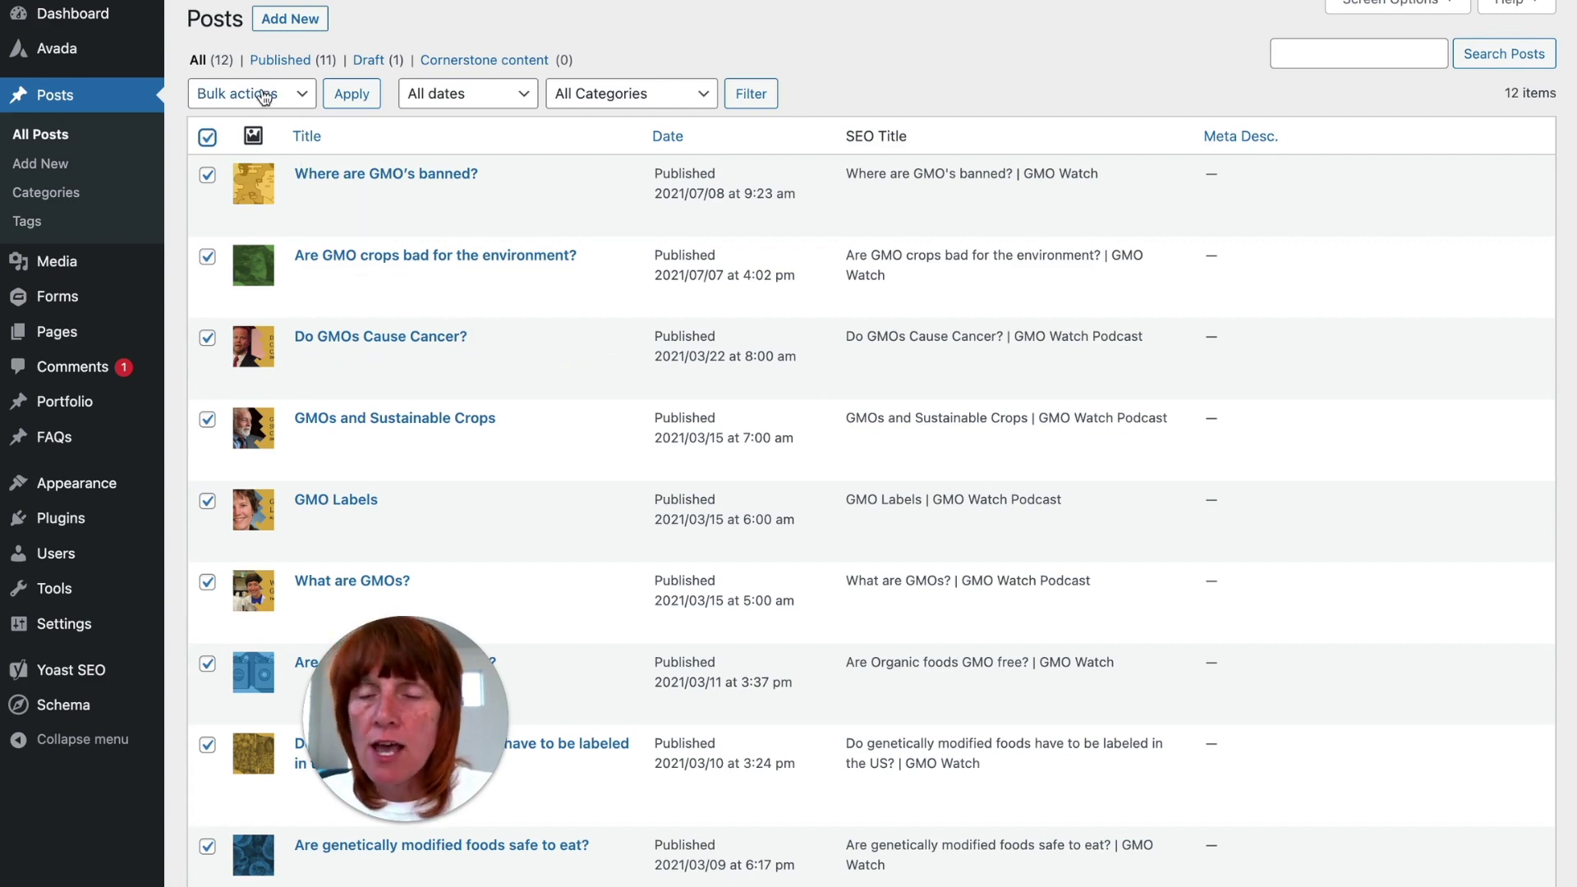
{"action": "left_click", "coordinate": [304, 95]}
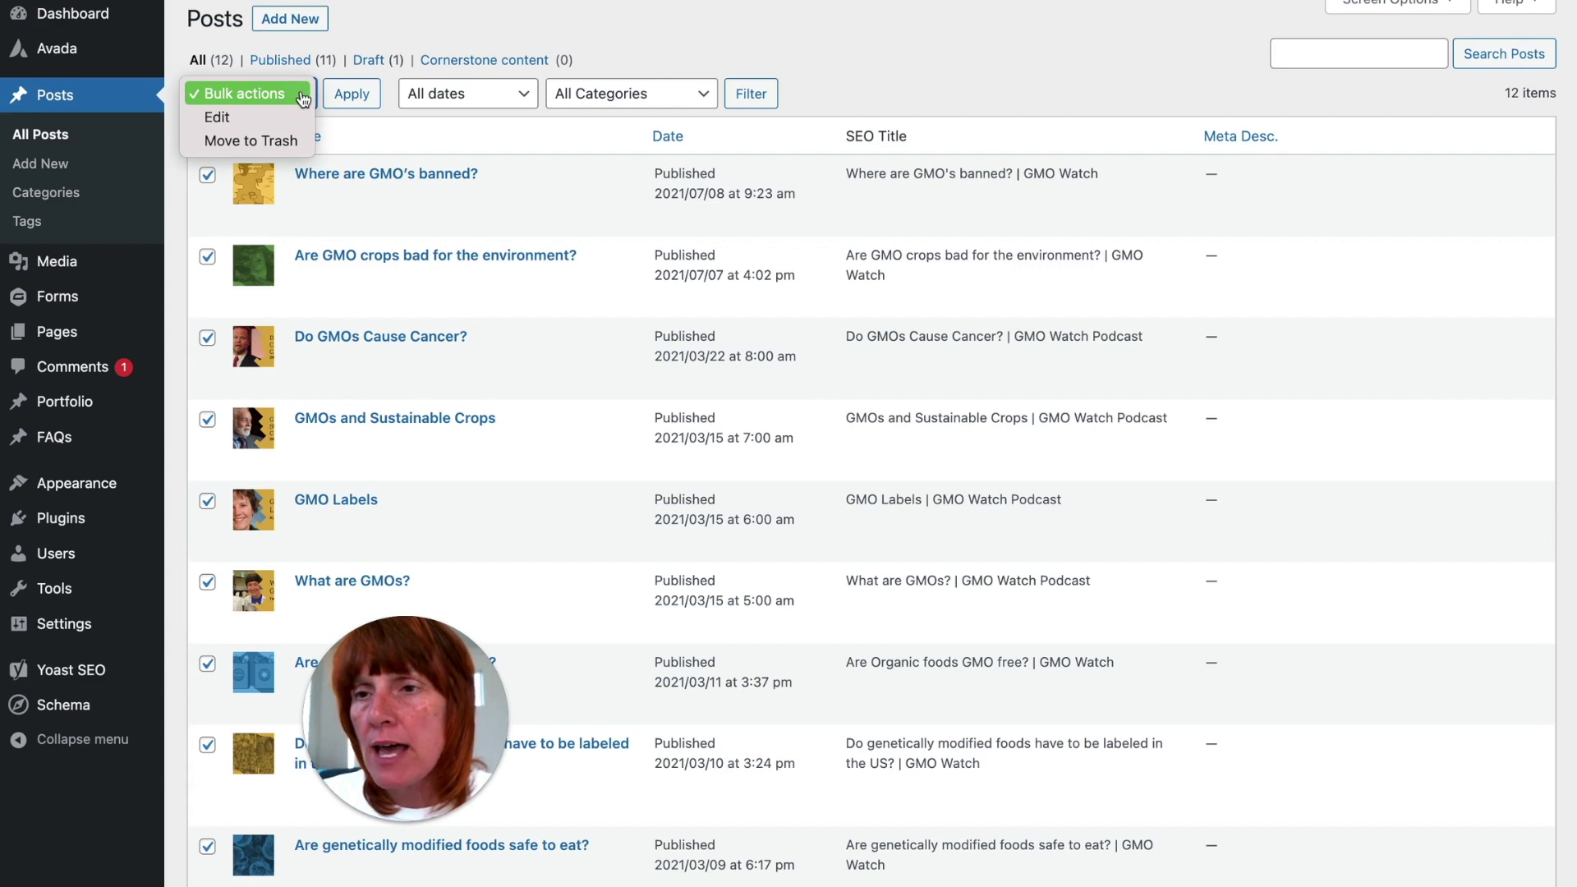
{"action": "left_click", "coordinate": [291, 120]}
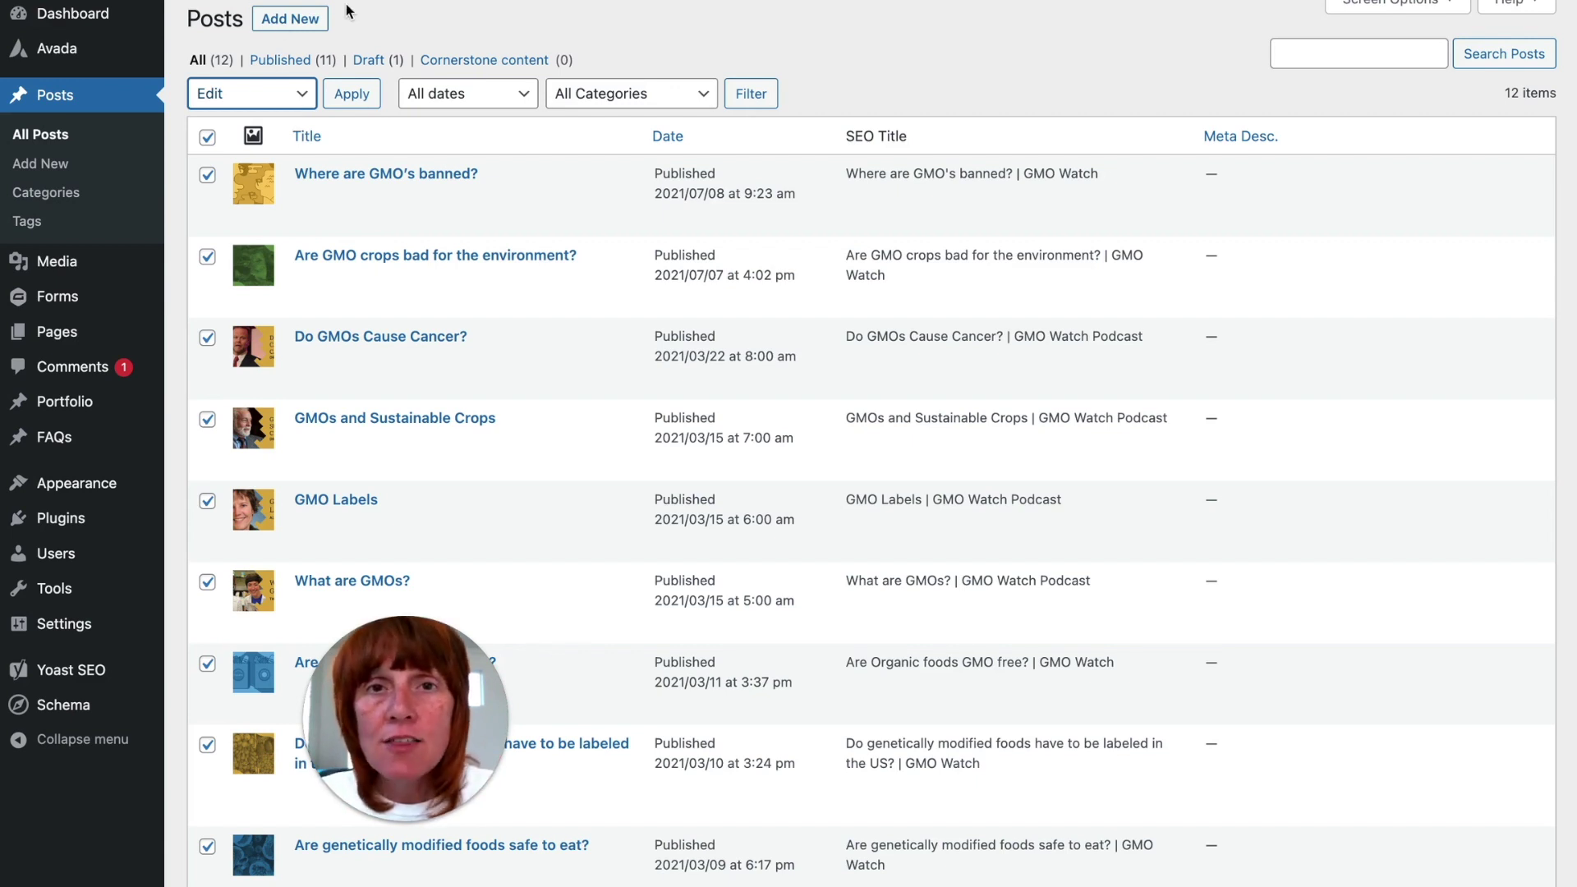
{"action": "left_click", "coordinate": [357, 103]}
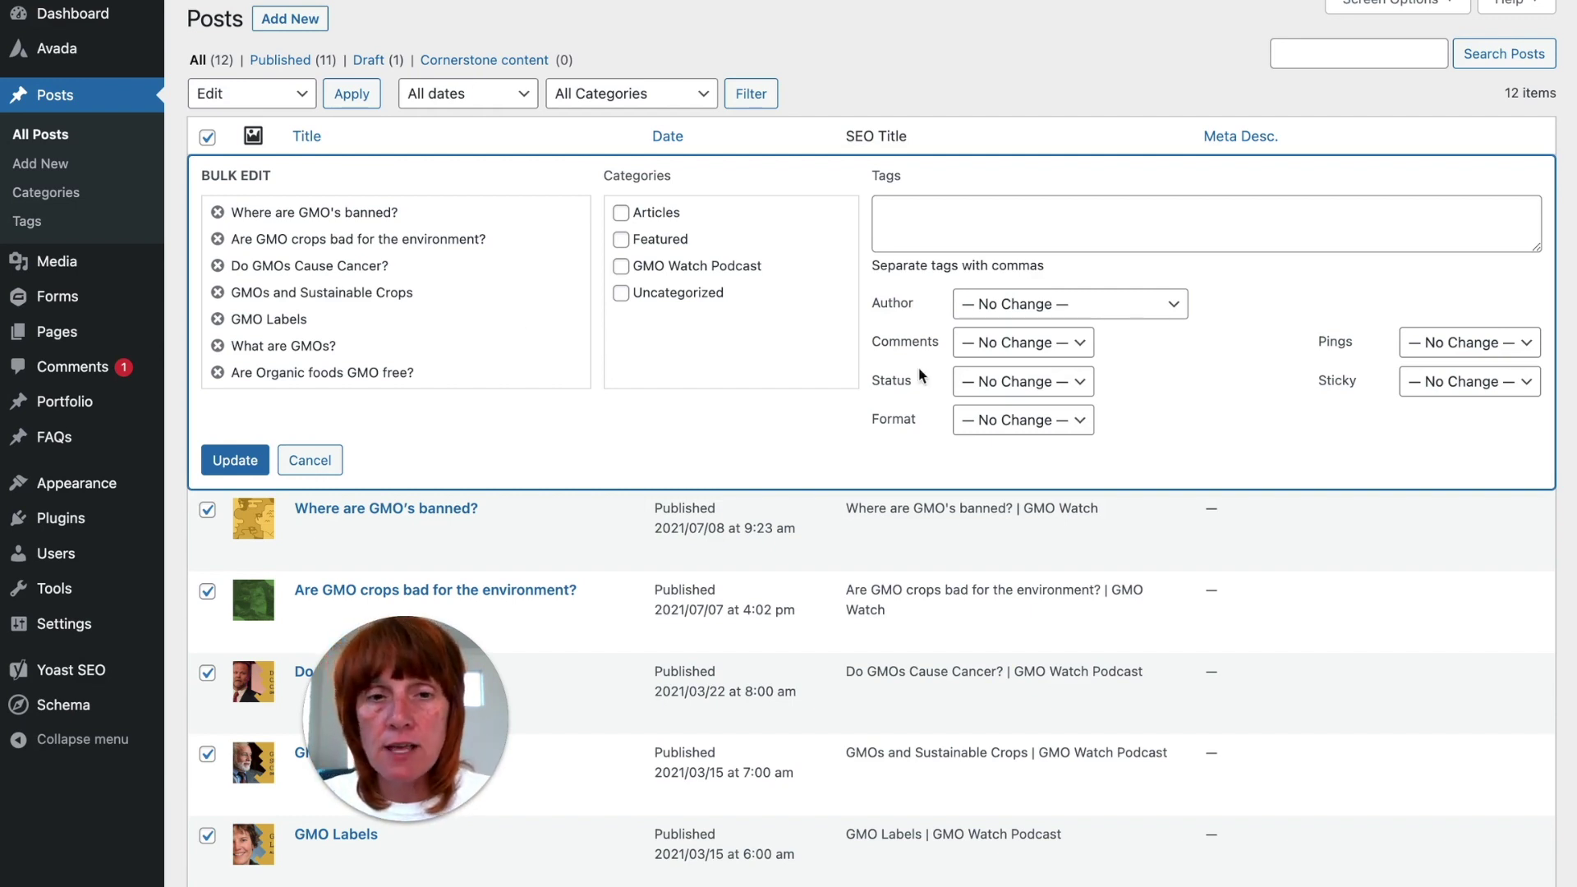
Set Comments to Do not allow in the bulk edit, cancel it without updating and deselect all posts
{"action": "left_click", "coordinate": [1079, 345]}
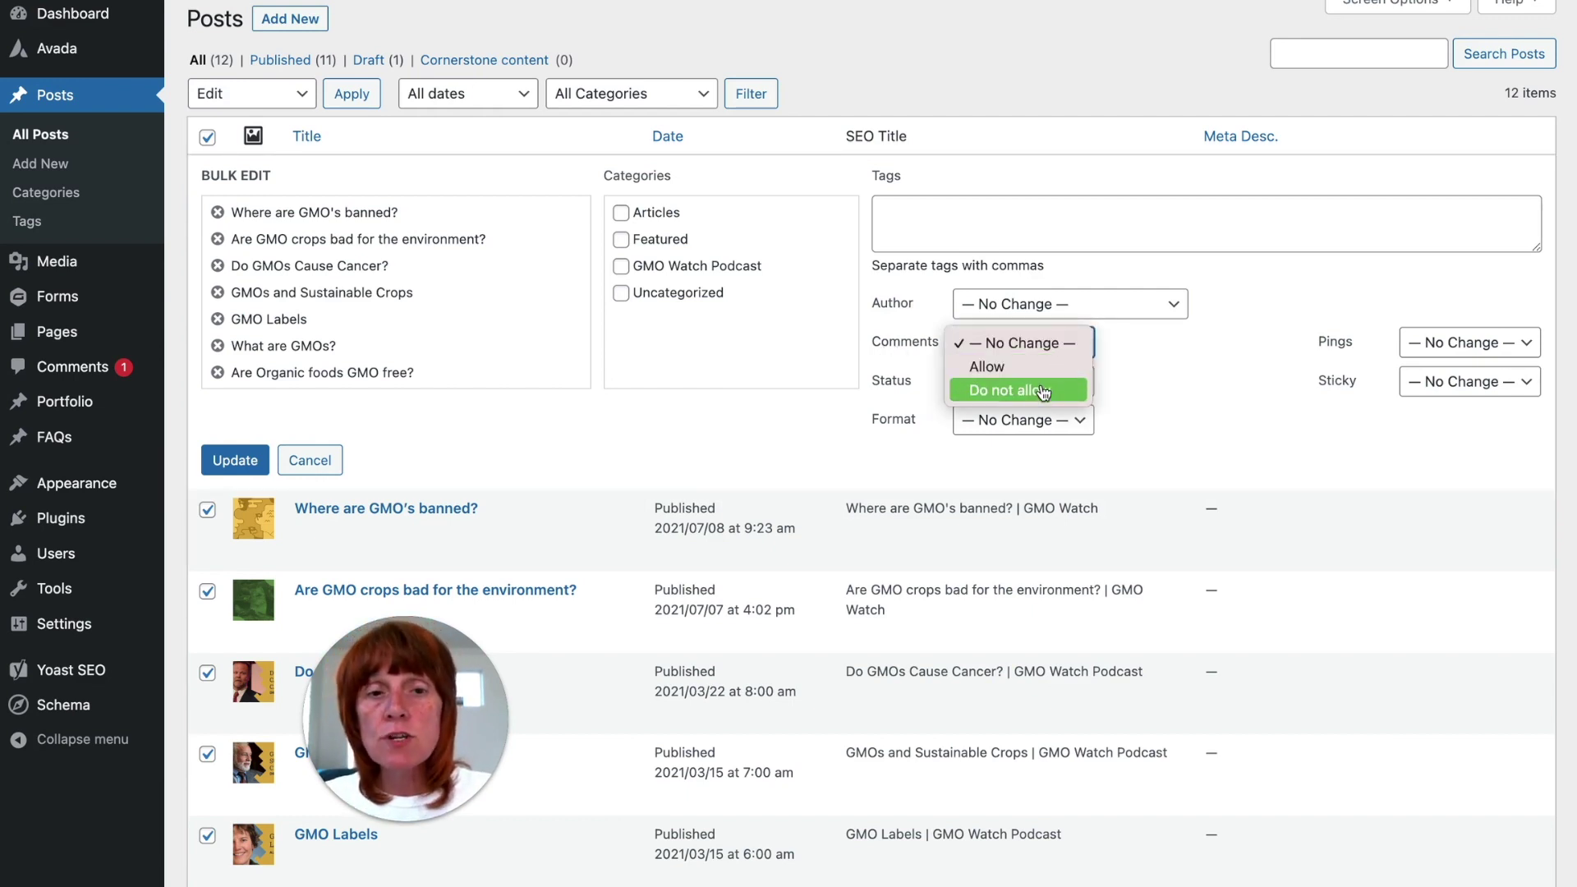
{"action": "left_click", "coordinate": [910, 417]}
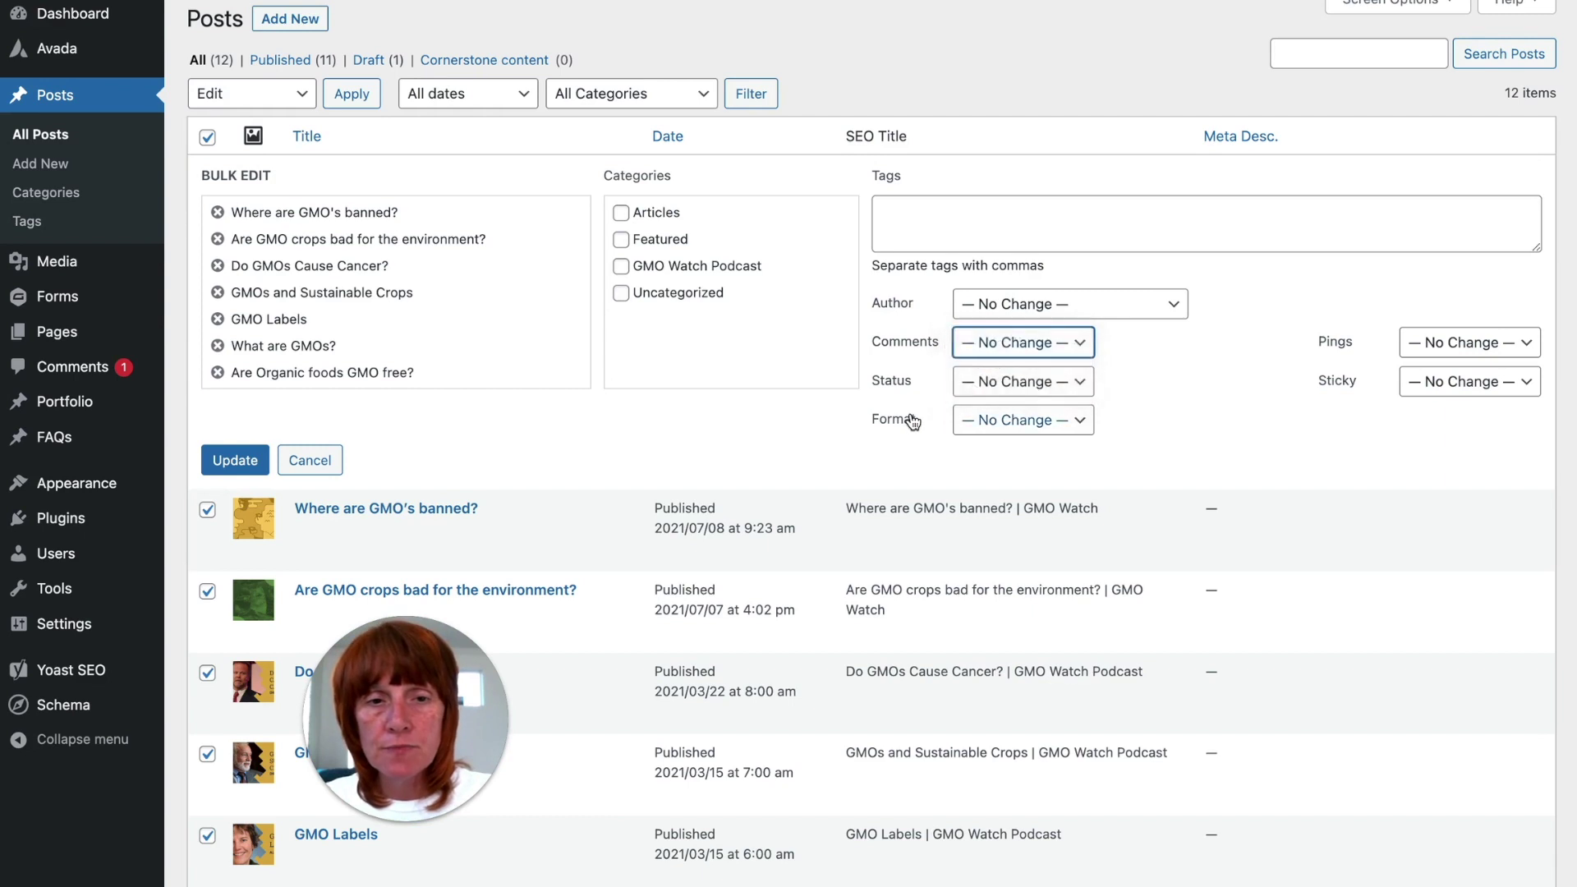
{"action": "left_click", "coordinate": [1086, 349]}
{"action": "left_click", "coordinate": [1018, 386]}
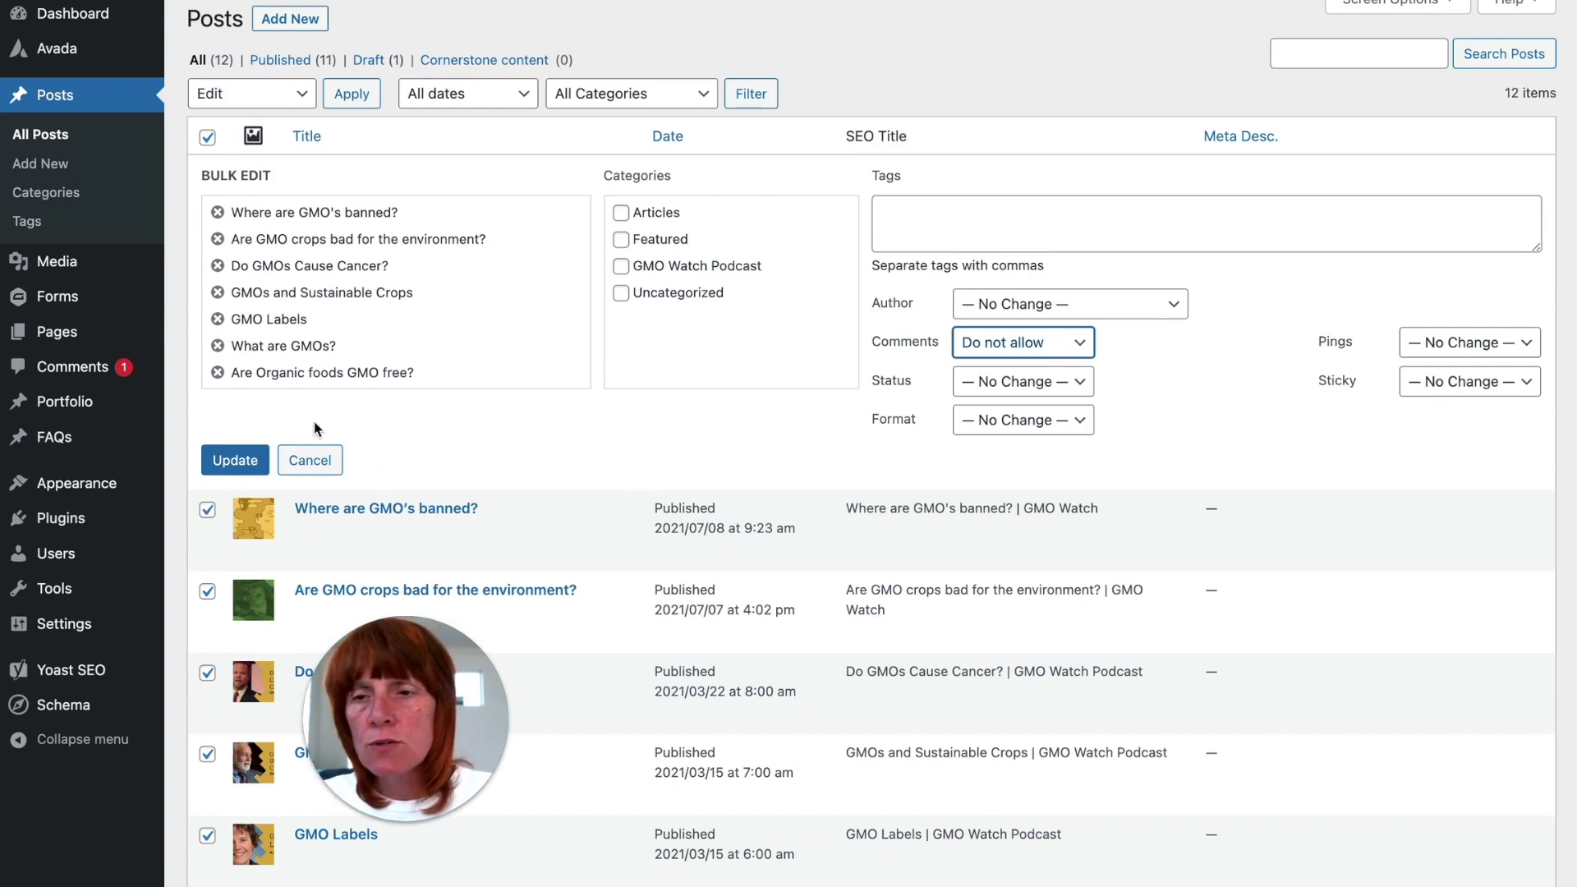
{"action": "left_click", "coordinate": [310, 461]}
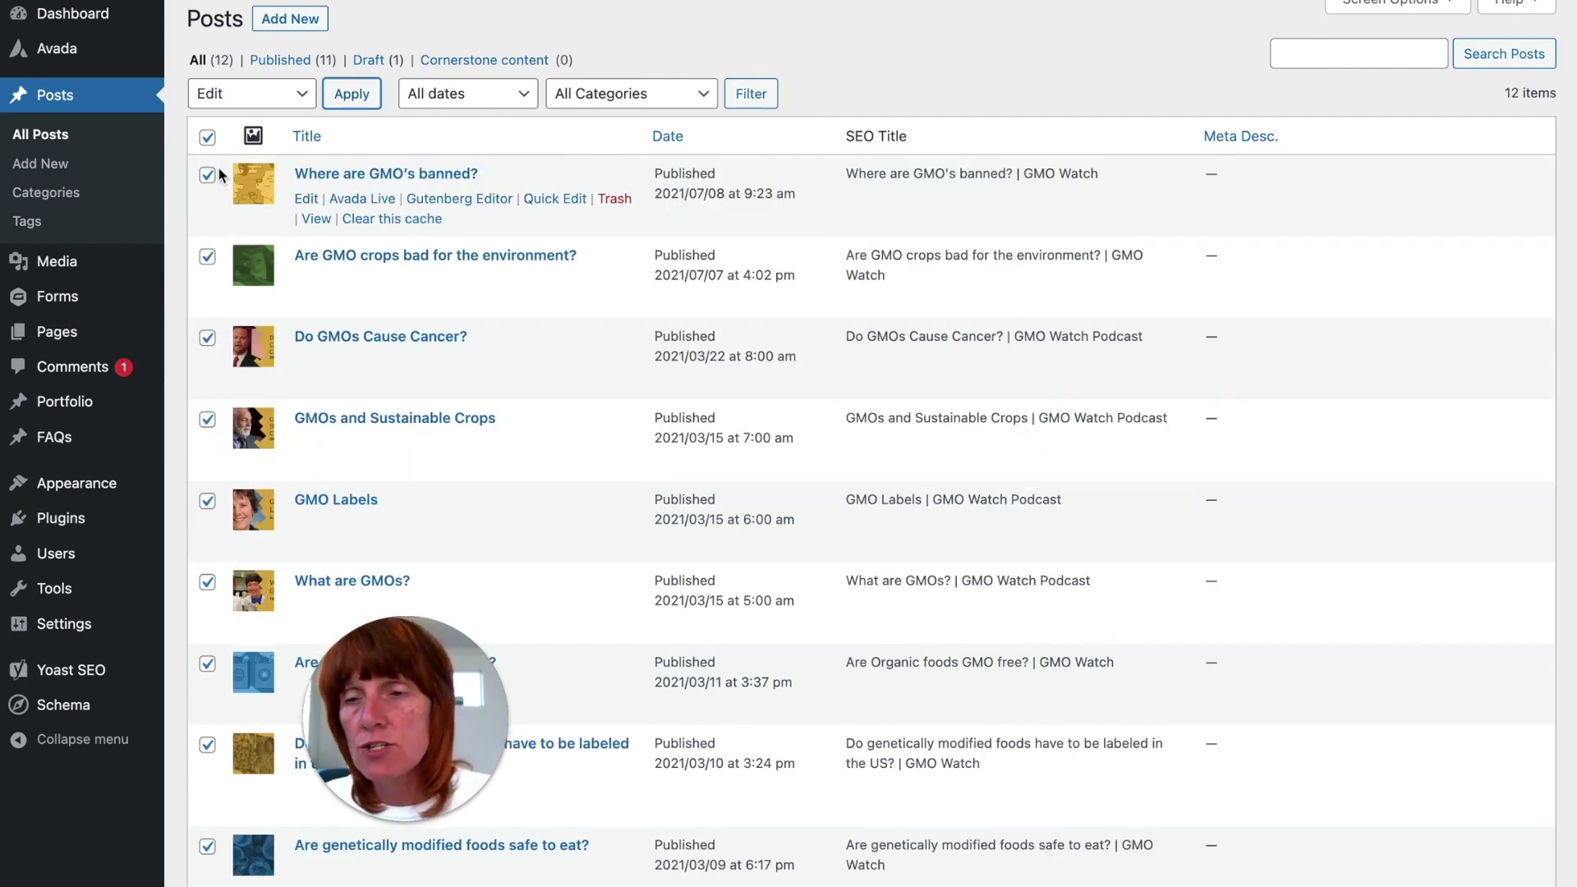
{"action": "left_click", "coordinate": [207, 138]}
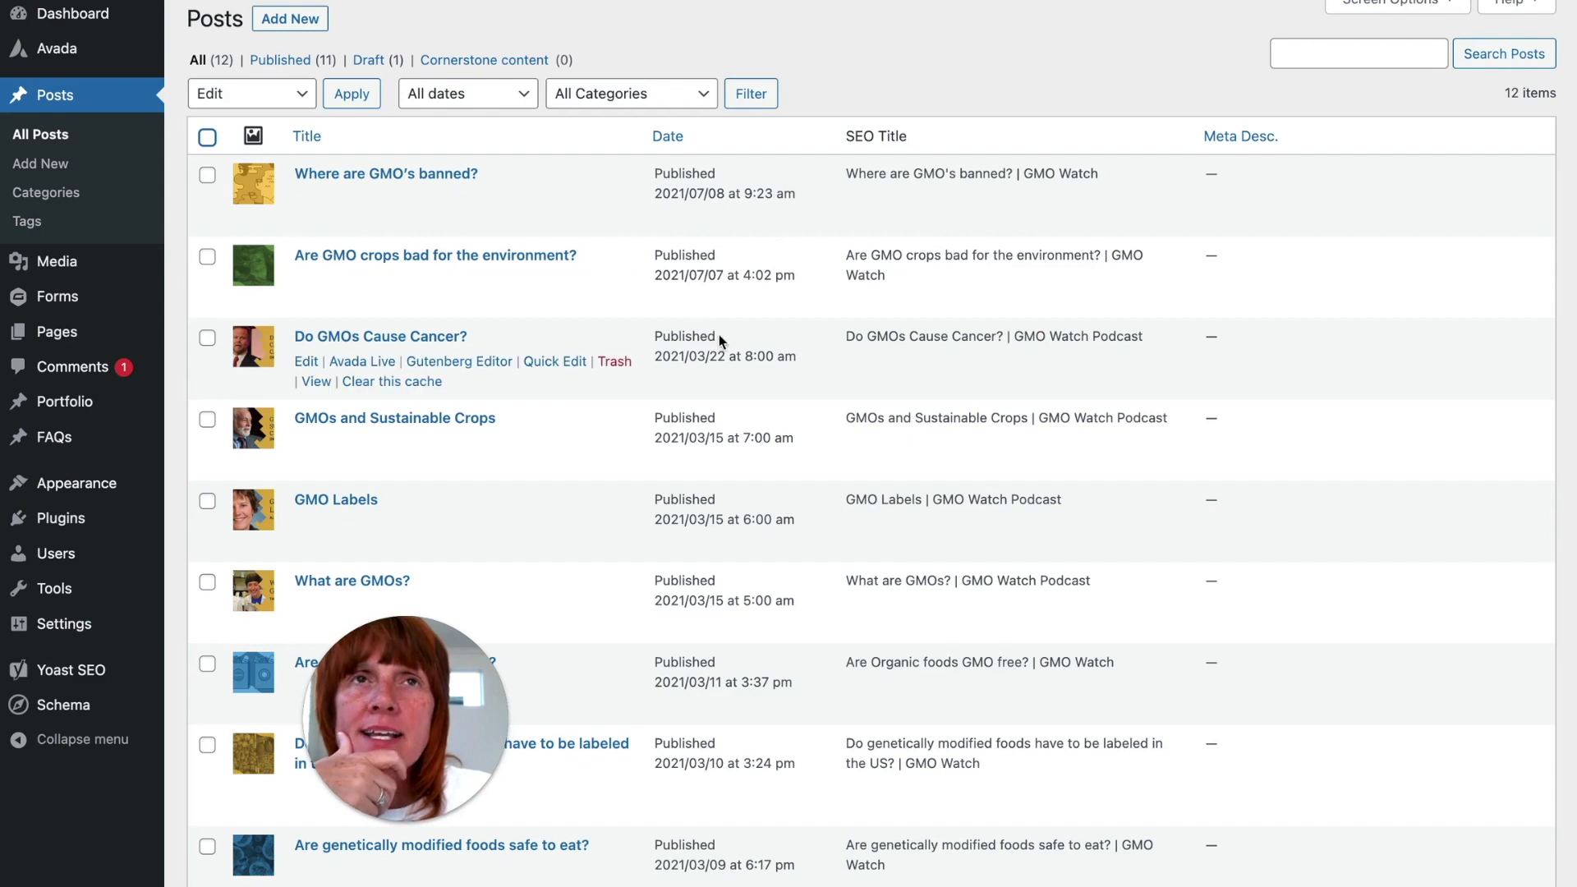
Look through the posts list and examine its number of items per page in the screen options, leaving the setting as is
{"action": "scroll", "coordinate": [1146, 543], "scroll_direction": "down", "scroll_amount": 5}
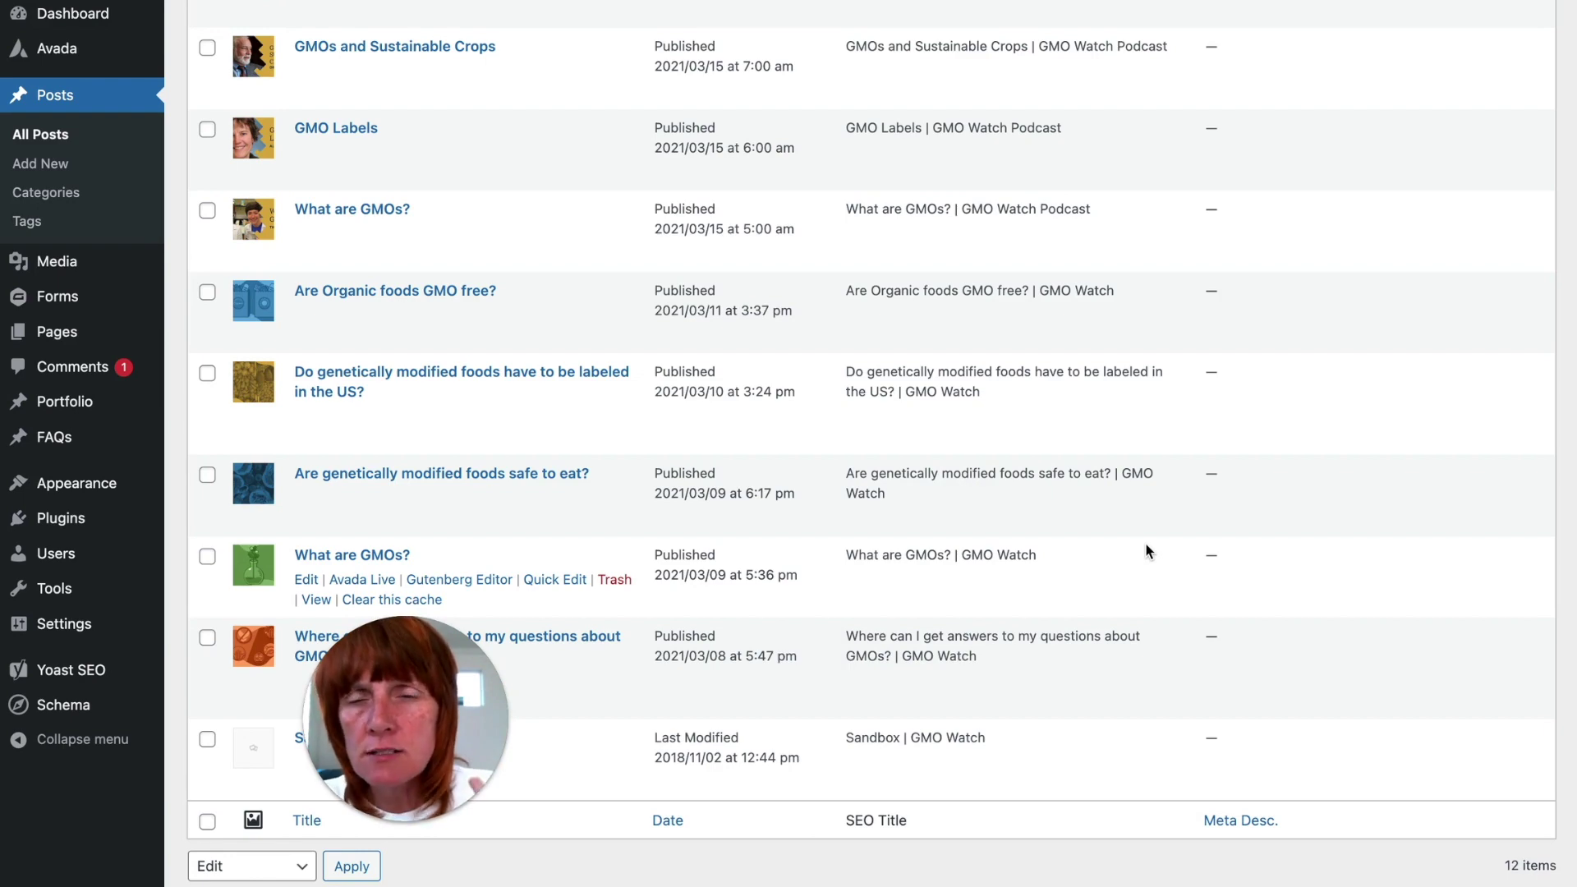
{"action": "scroll", "coordinate": [1255, 549], "scroll_direction": "up", "scroll_amount": 5}
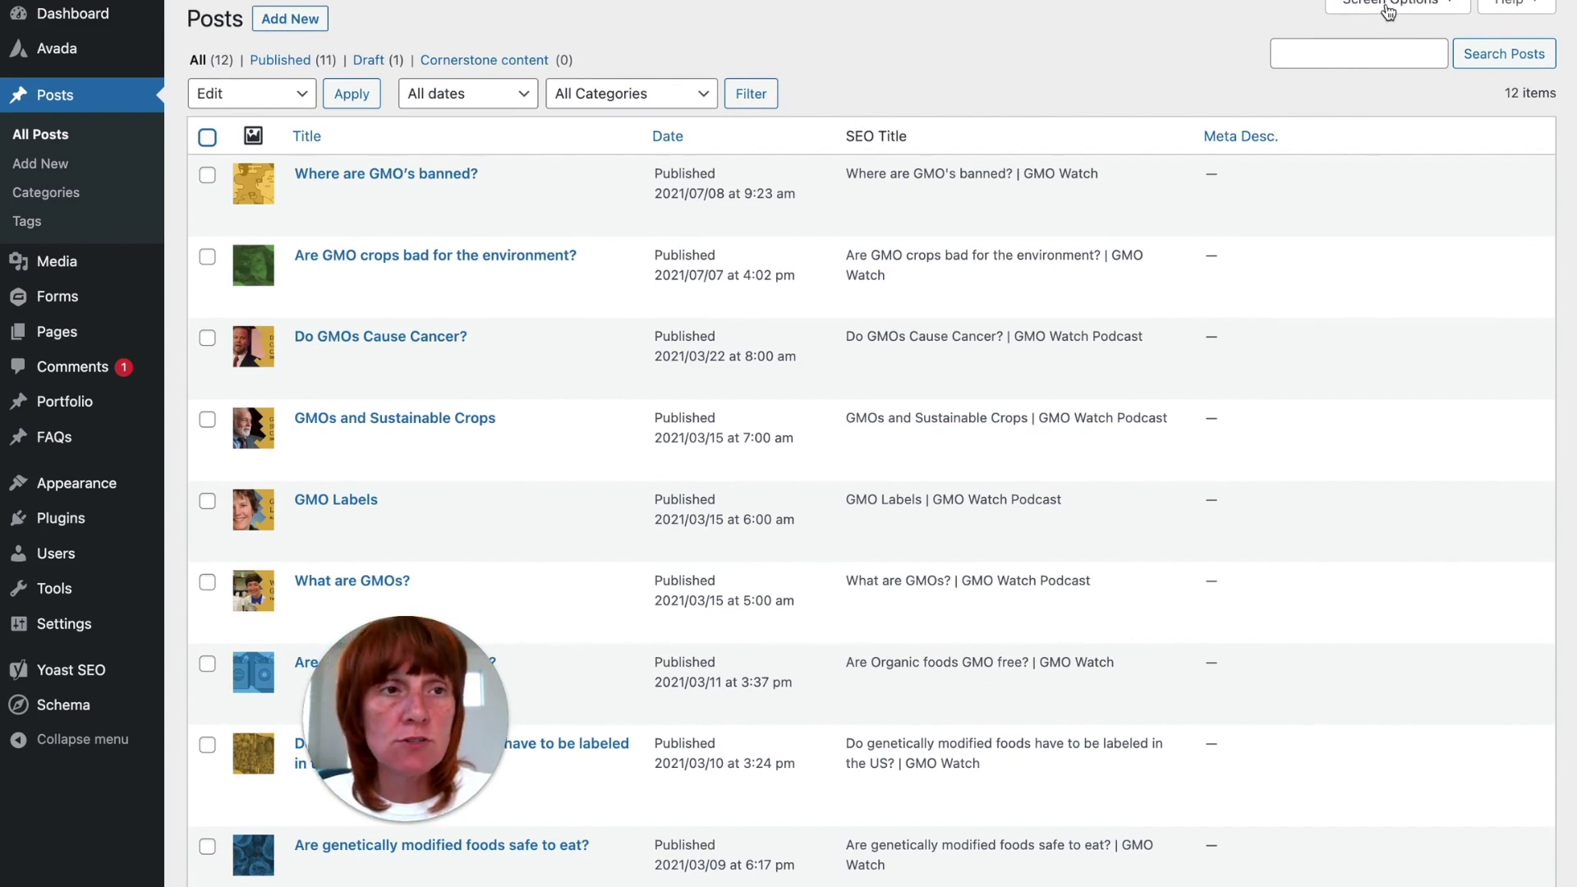
{"action": "left_click", "coordinate": [1389, 6]}
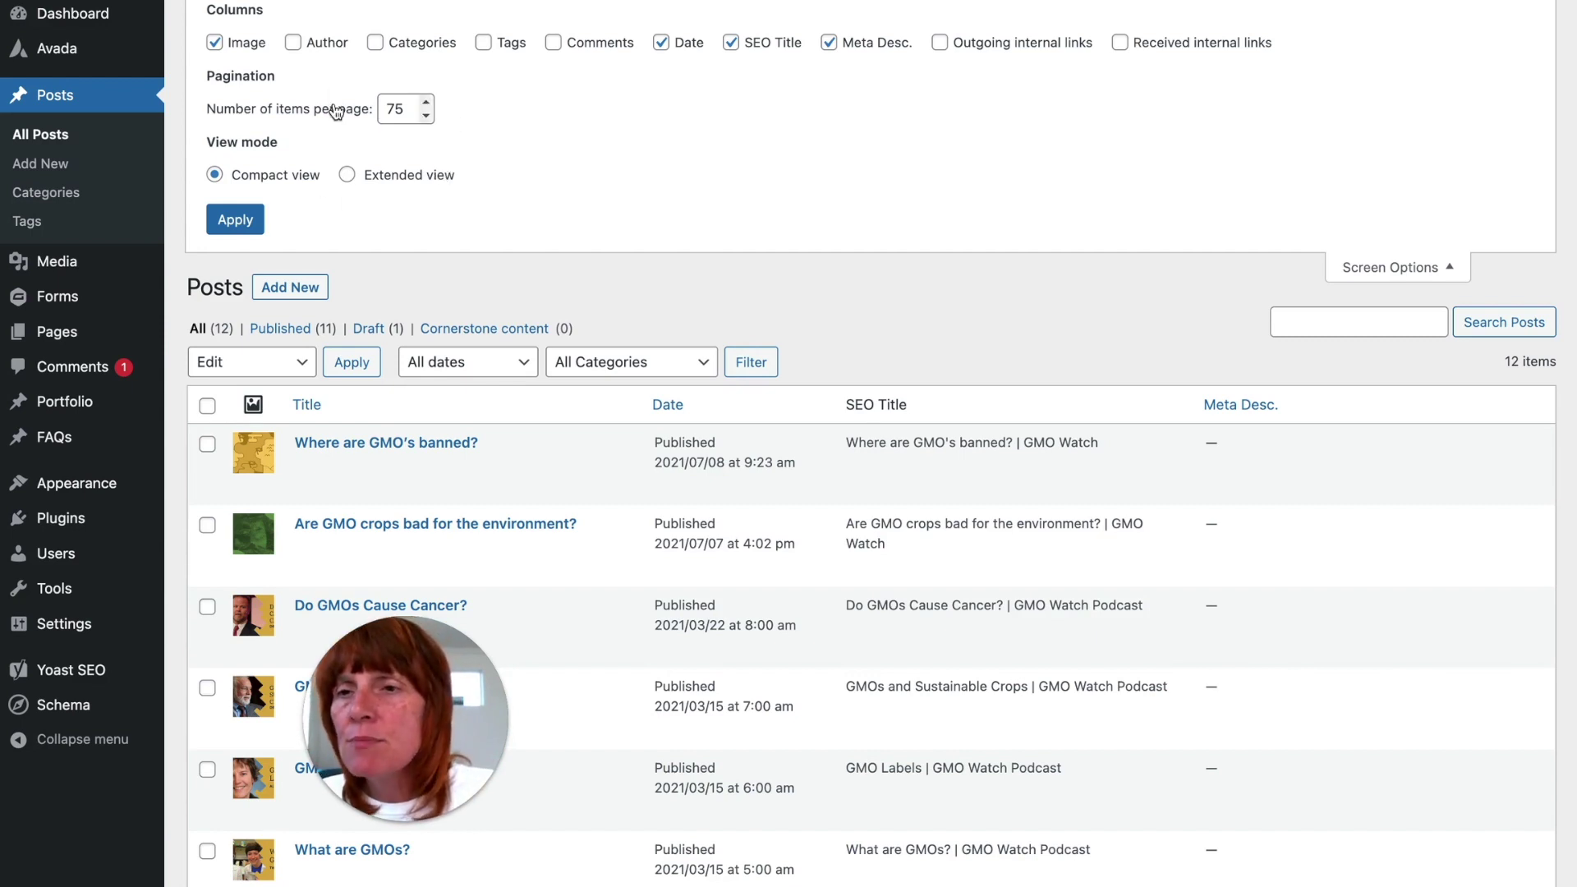
{"action": "left_click_drag", "start_coordinate": [412, 110], "coordinate": [371, 113]}
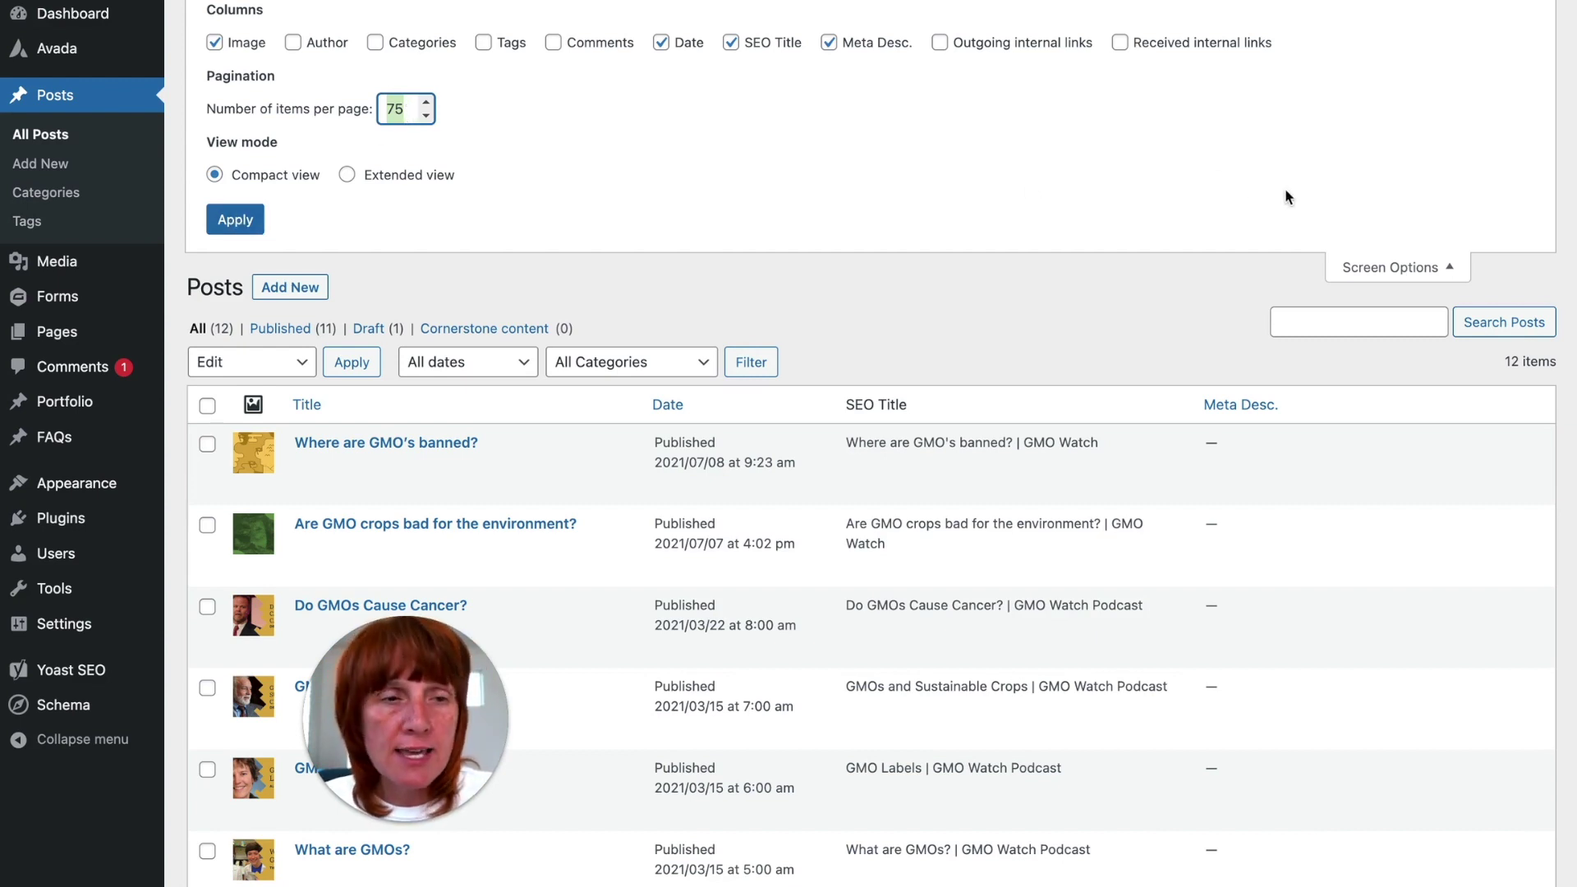
{"action": "left_click", "coordinate": [1397, 270]}
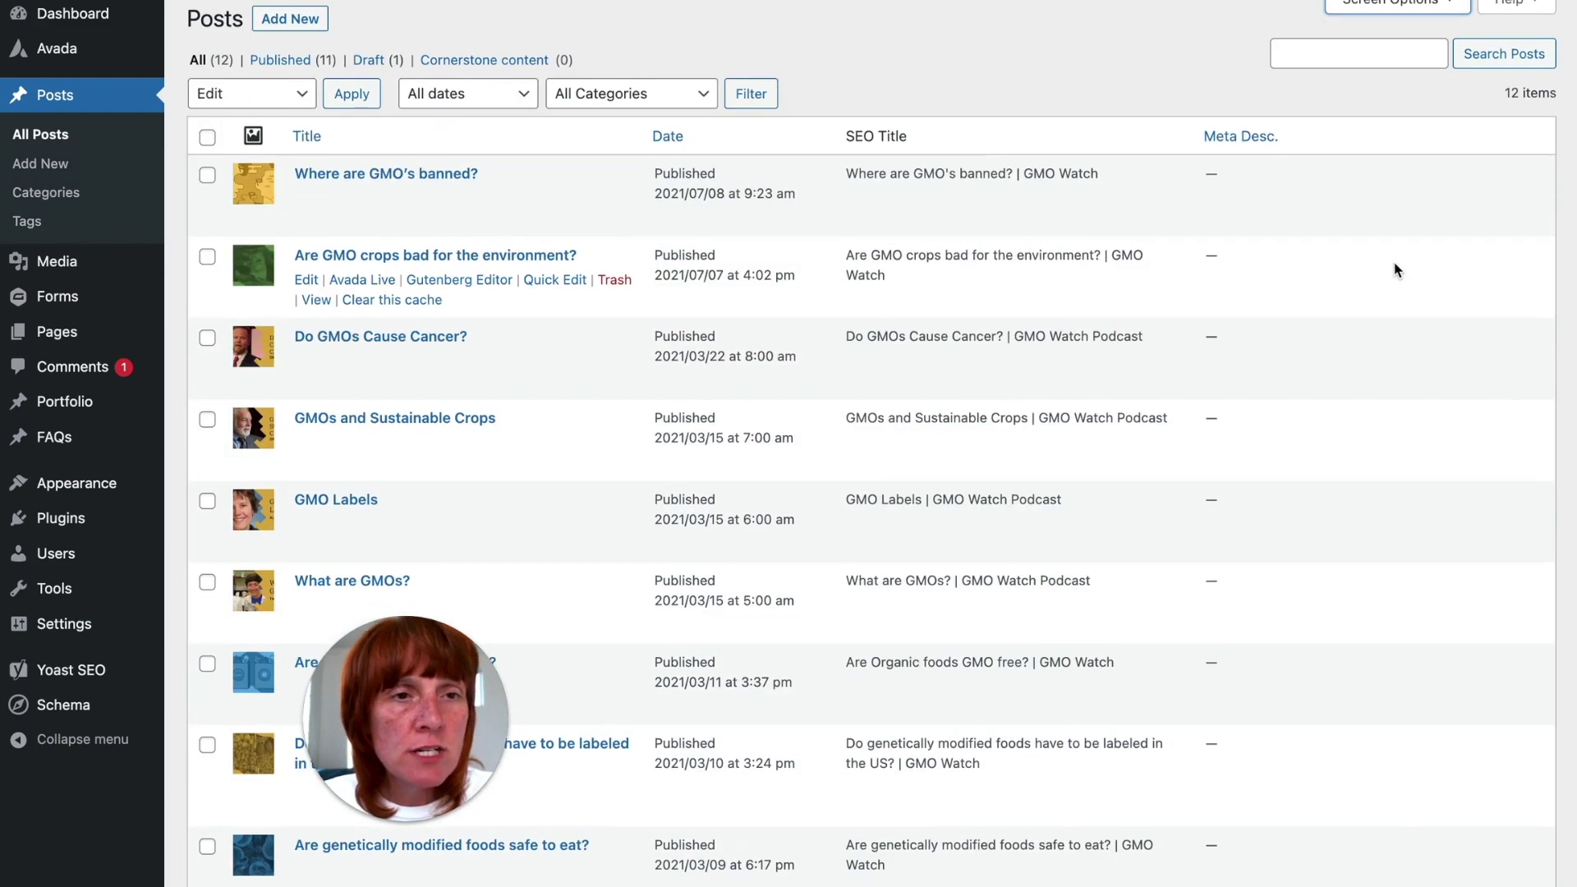
{"action": "scroll", "coordinate": [1397, 269], "scroll_direction": "down", "scroll_amount": 5}
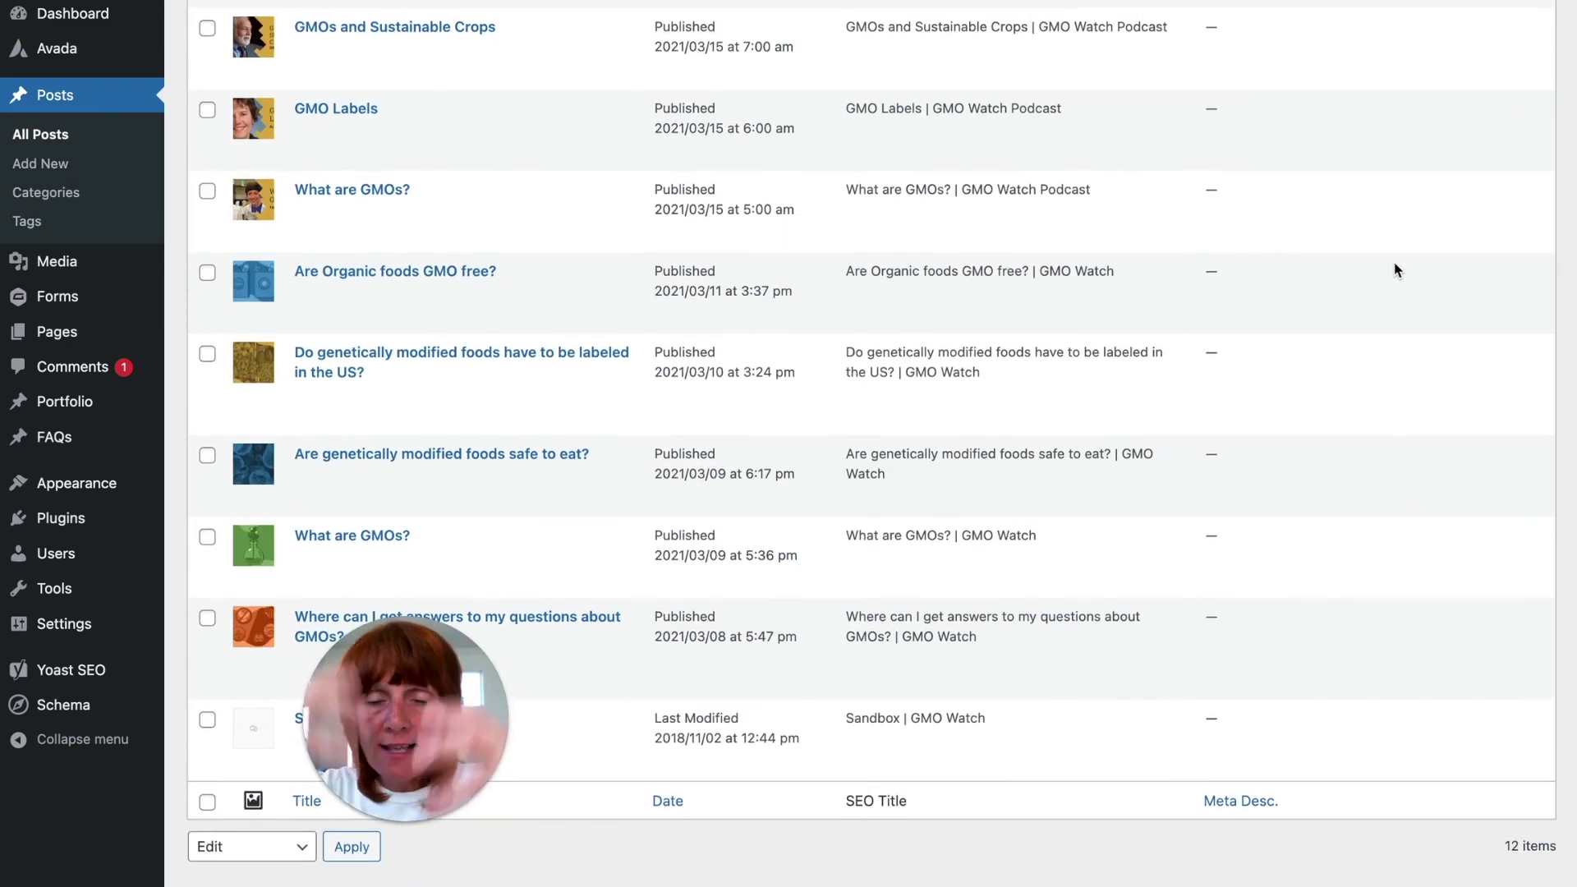
{"action": "scroll", "coordinate": [1397, 269], "scroll_direction": "up", "scroll_amount": 5}
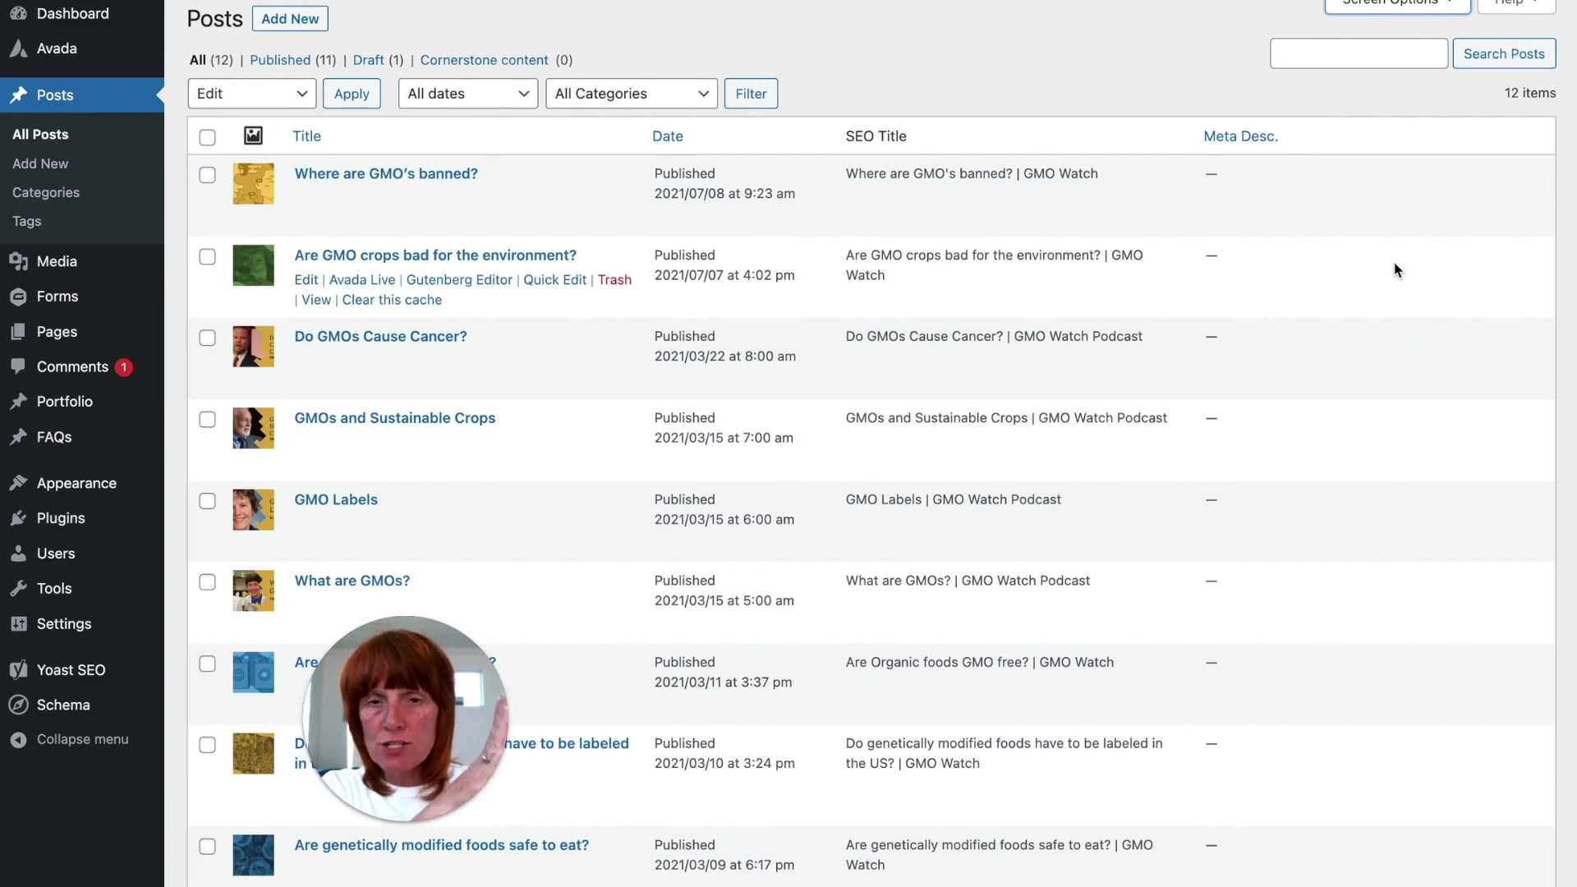
Bulk edit all posts again with Comments at Do not allow, cancel without updating and clear the selection
{"action": "left_click", "coordinate": [208, 138]}
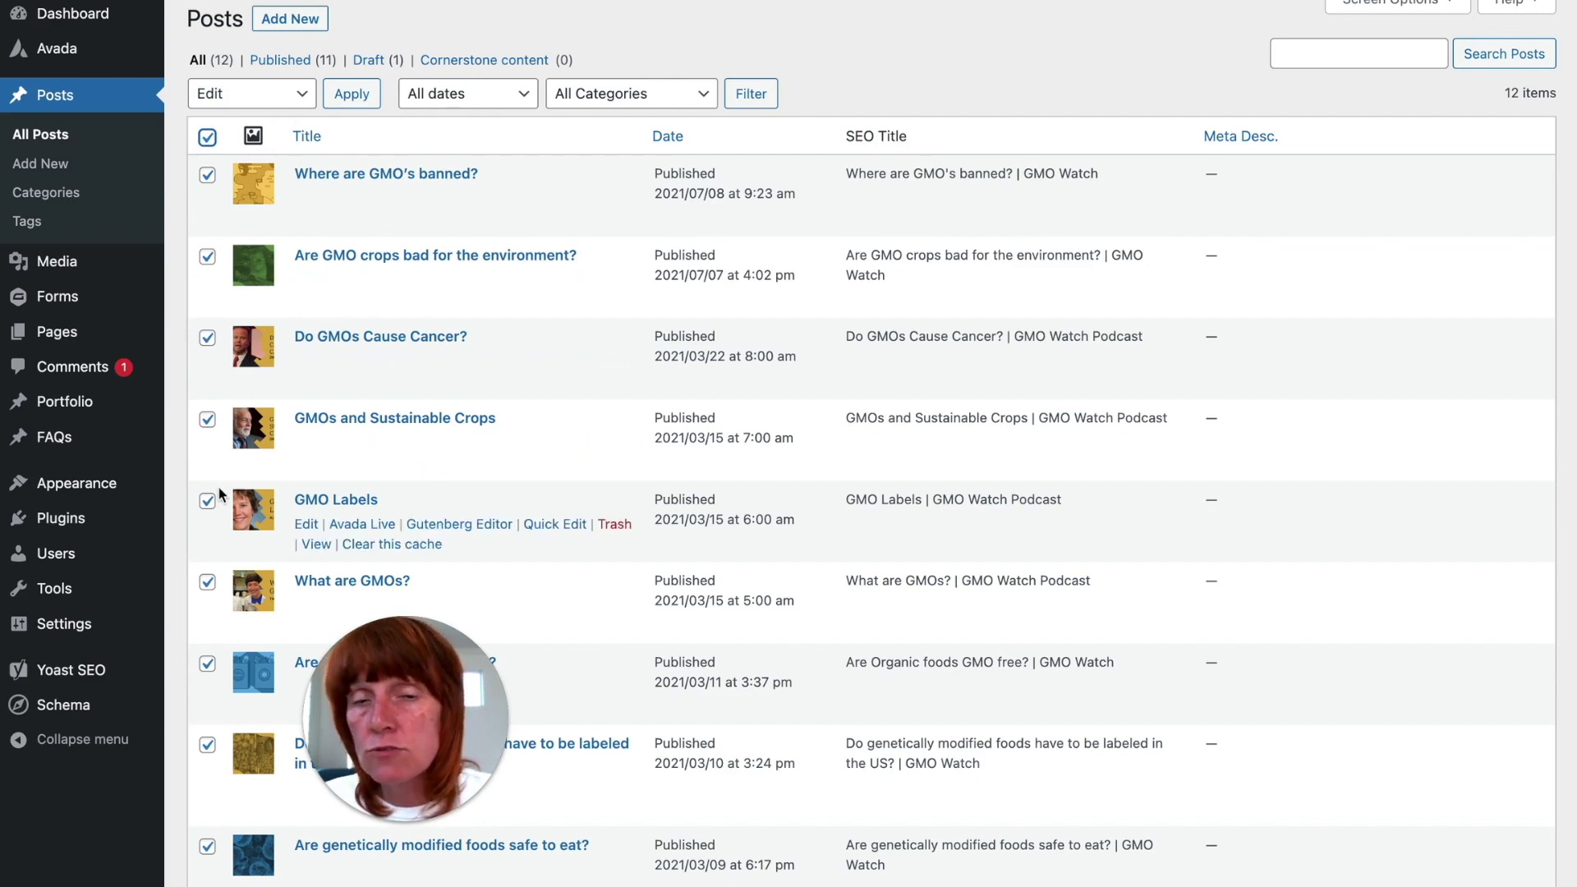
{"action": "left_click", "coordinate": [300, 102]}
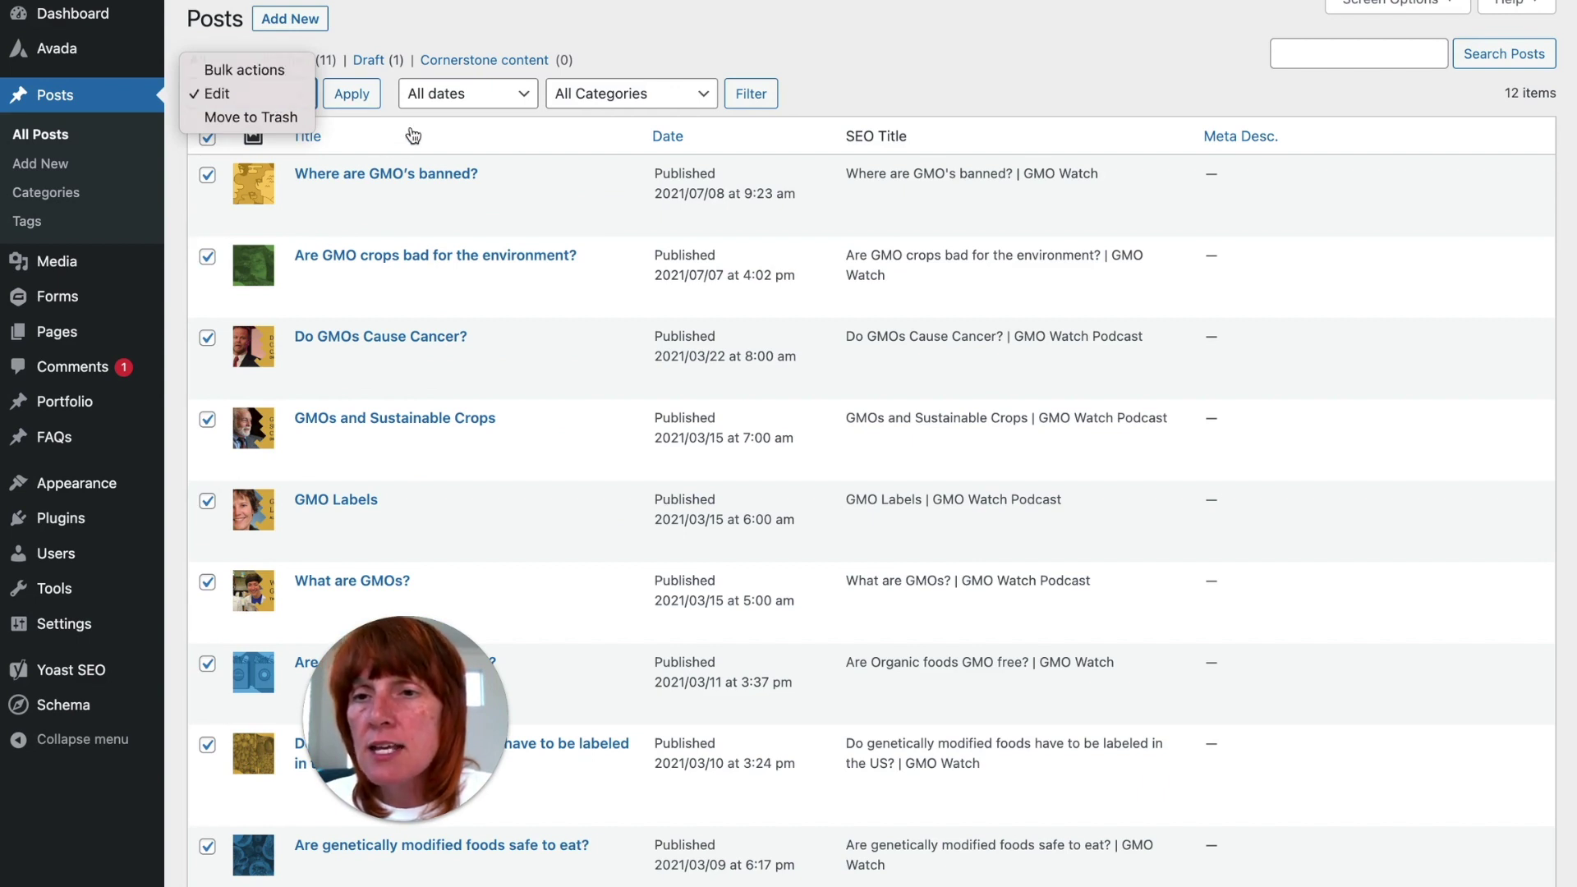
{"action": "left_click", "coordinate": [360, 108]}
{"action": "left_click", "coordinate": [362, 111]}
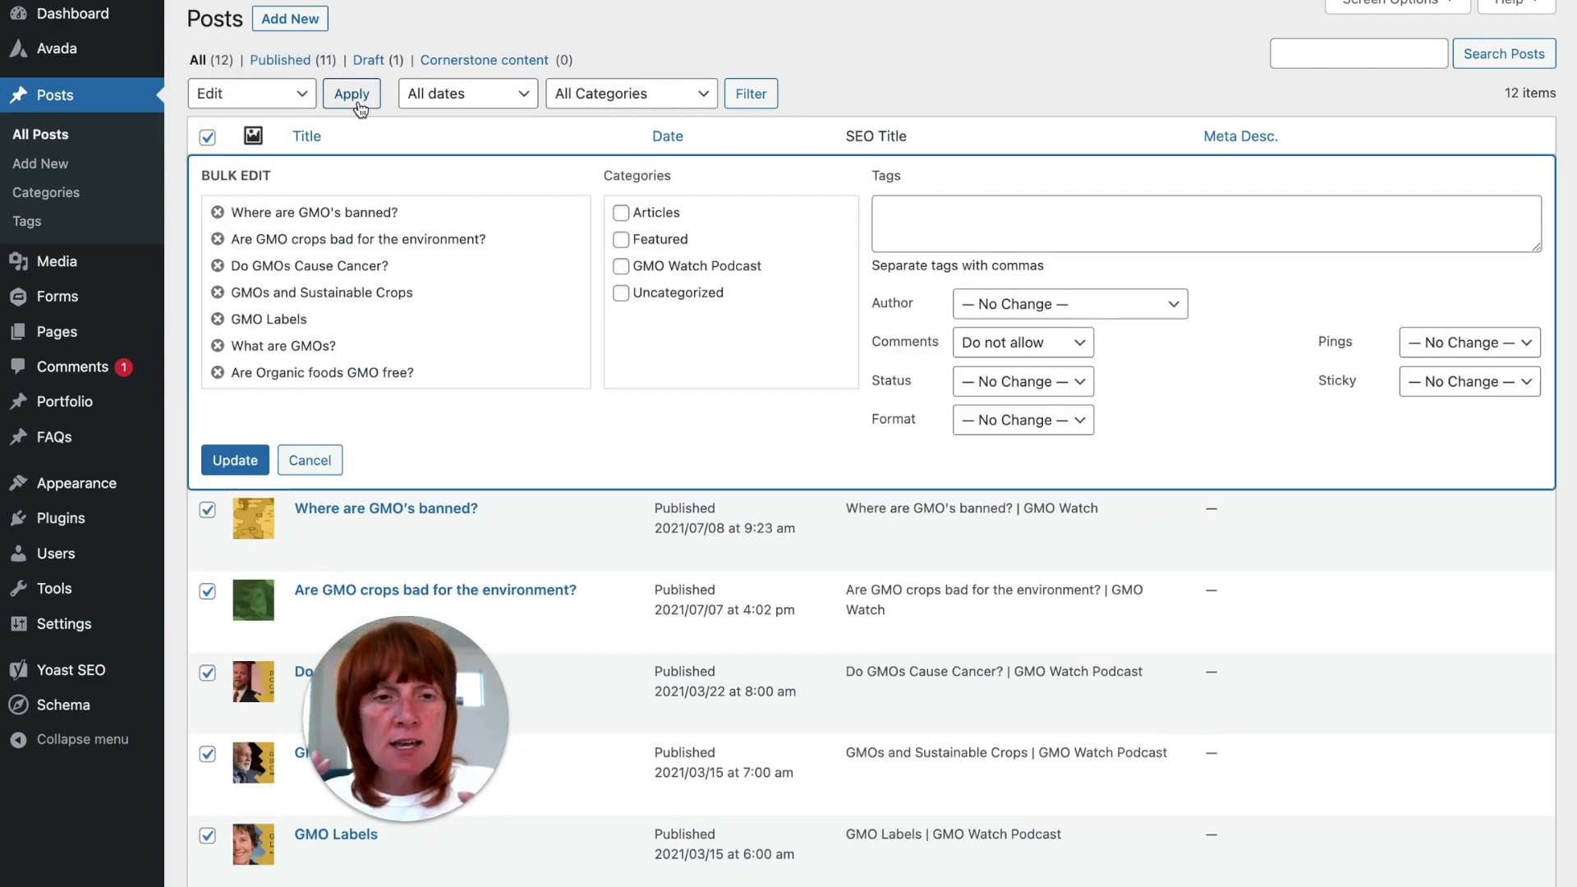
{"action": "left_click", "coordinate": [1064, 343]}
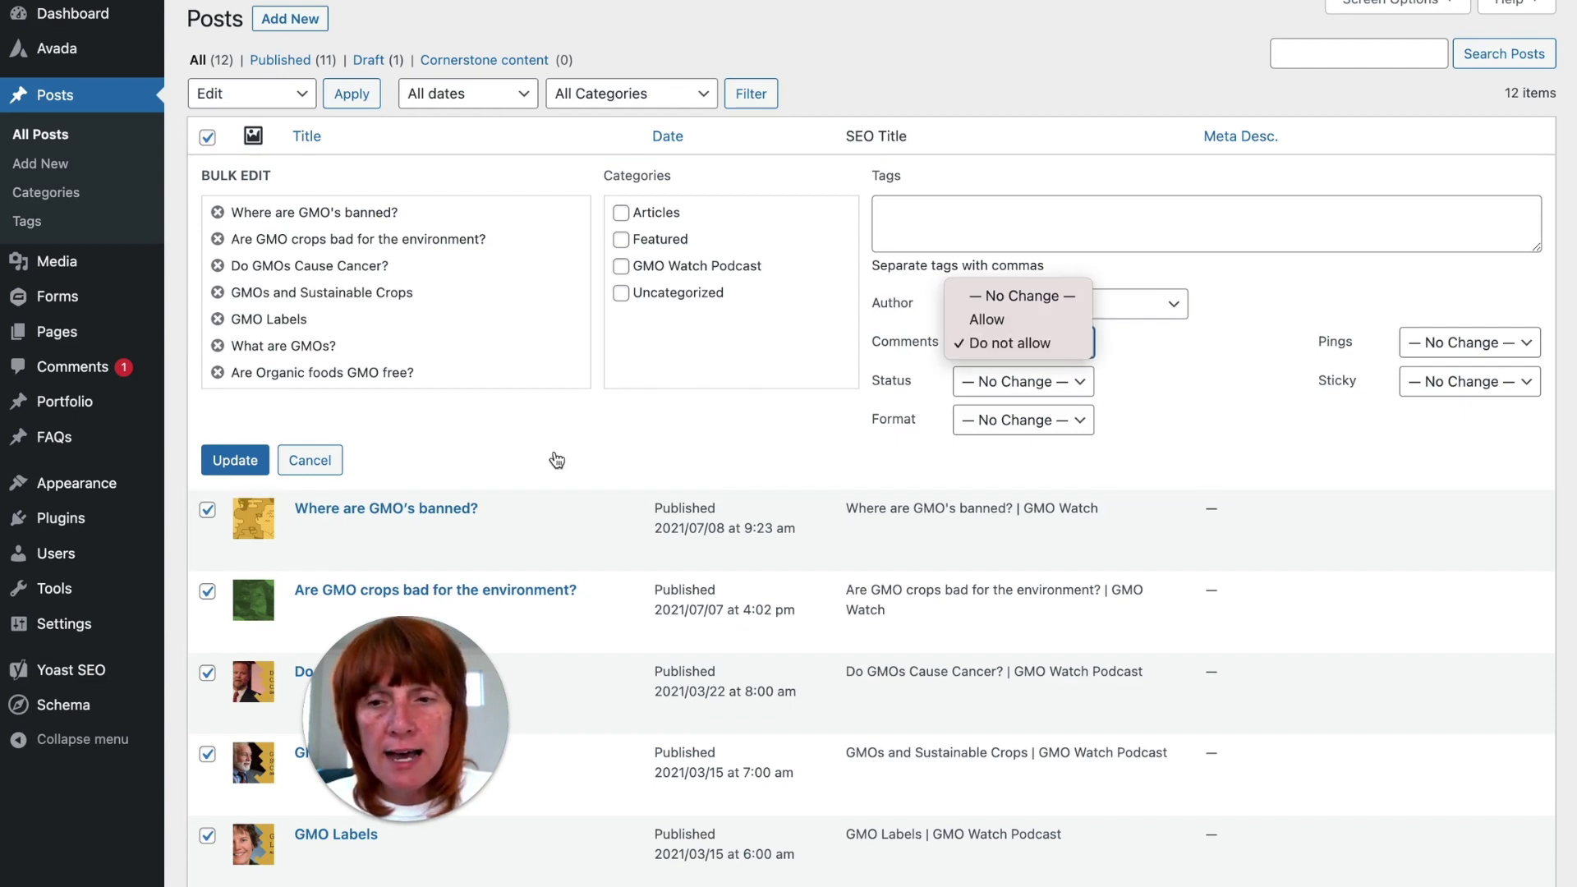
{"action": "left_click", "coordinate": [310, 474]}
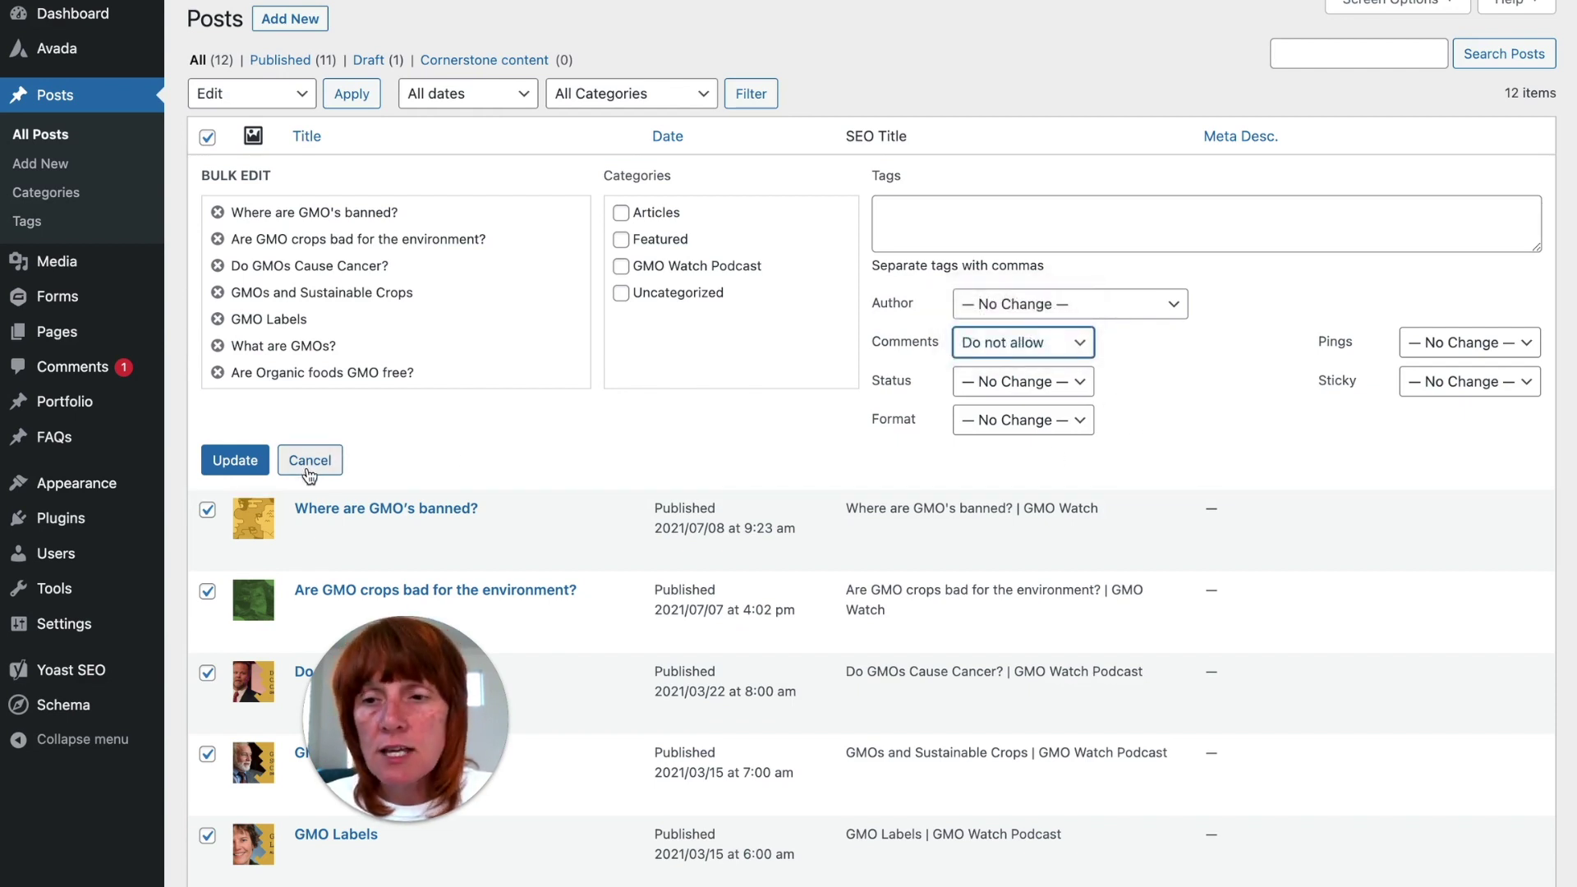
{"action": "left_click", "coordinate": [317, 462]}
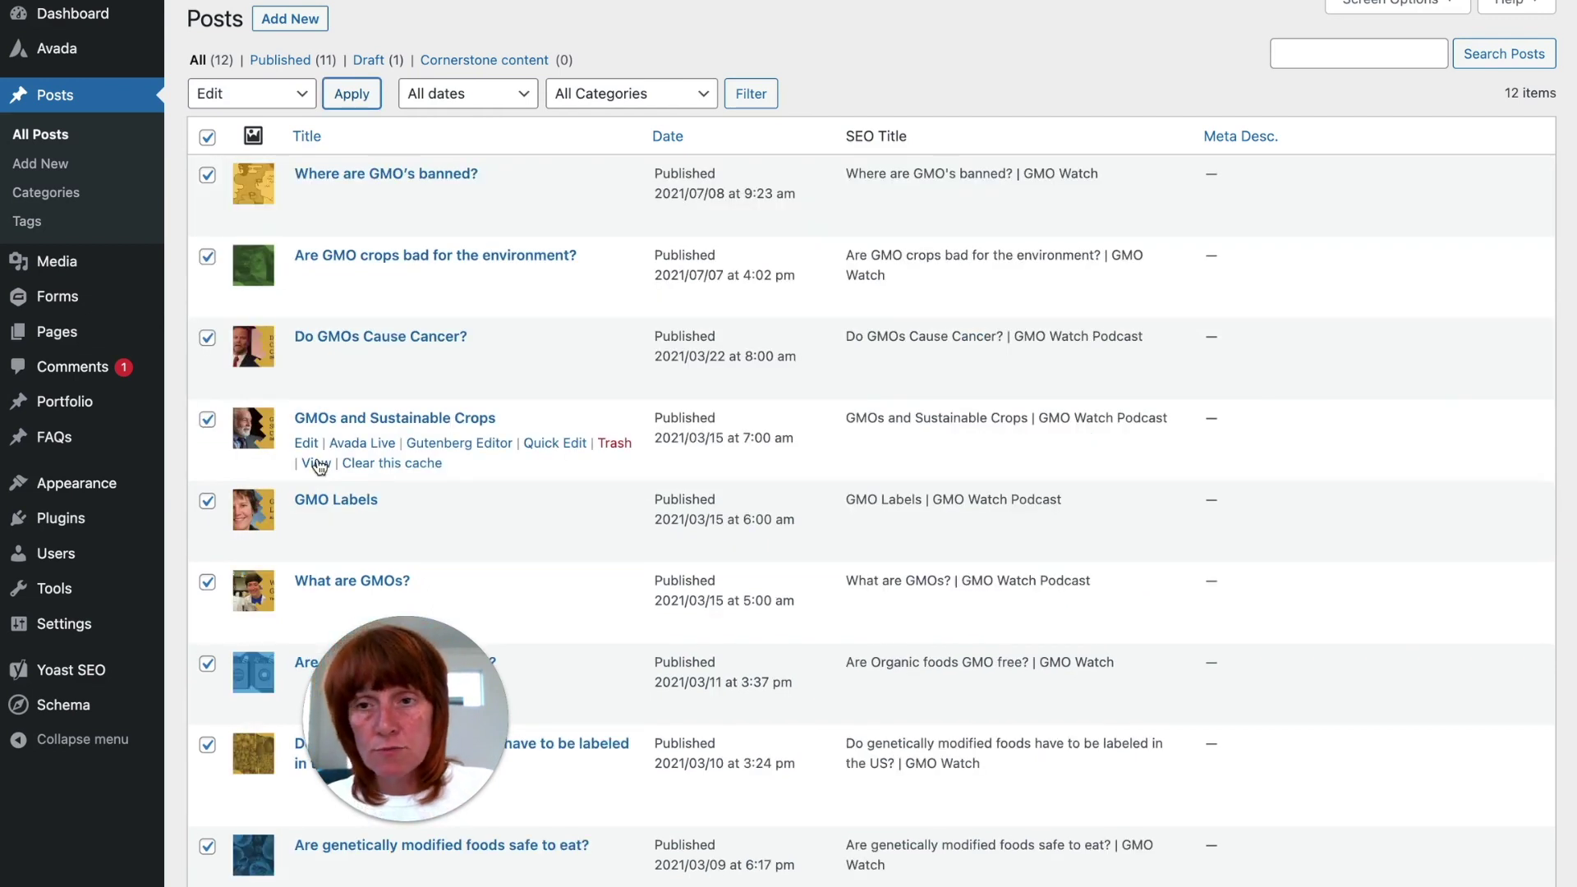
{"action": "left_click", "coordinate": [209, 141]}
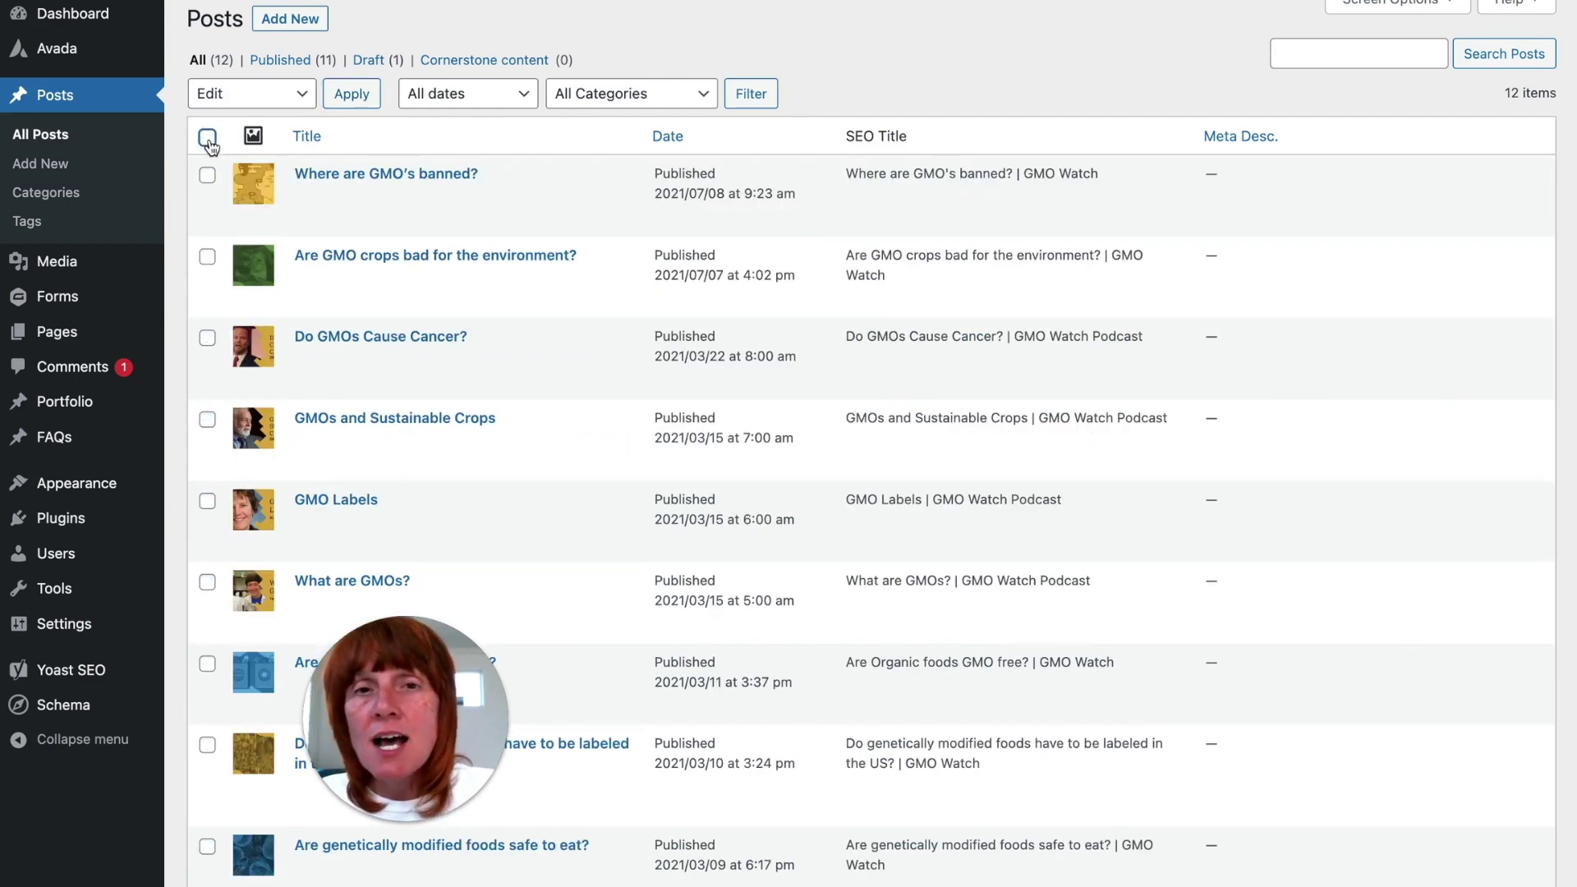